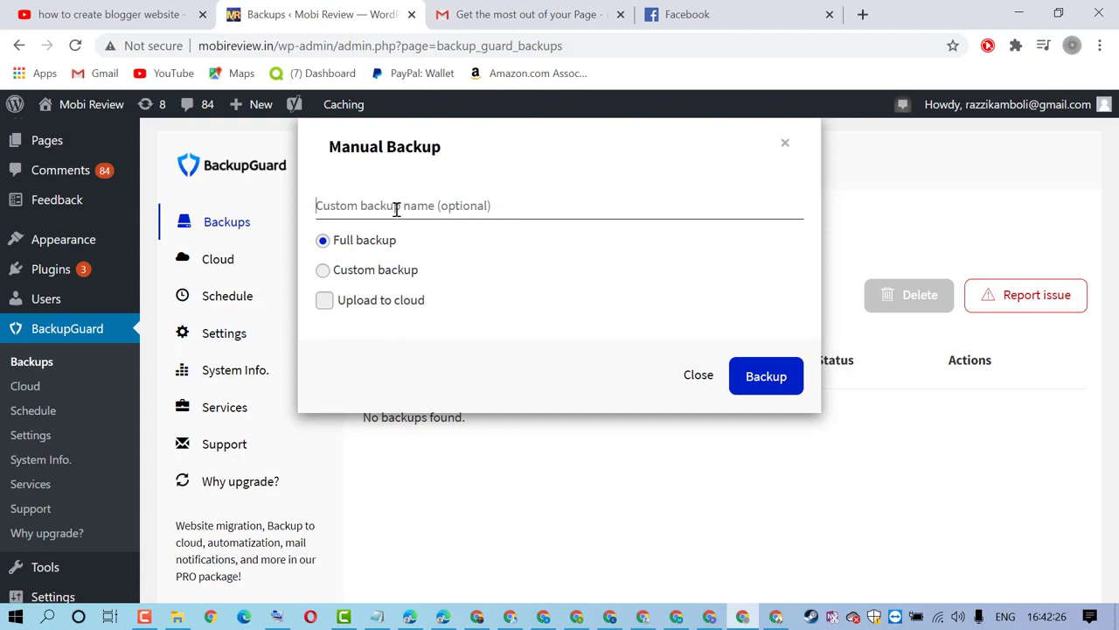
# Name the manual backup "First backup" and run it as a full backup
pyautogui.write('fi')
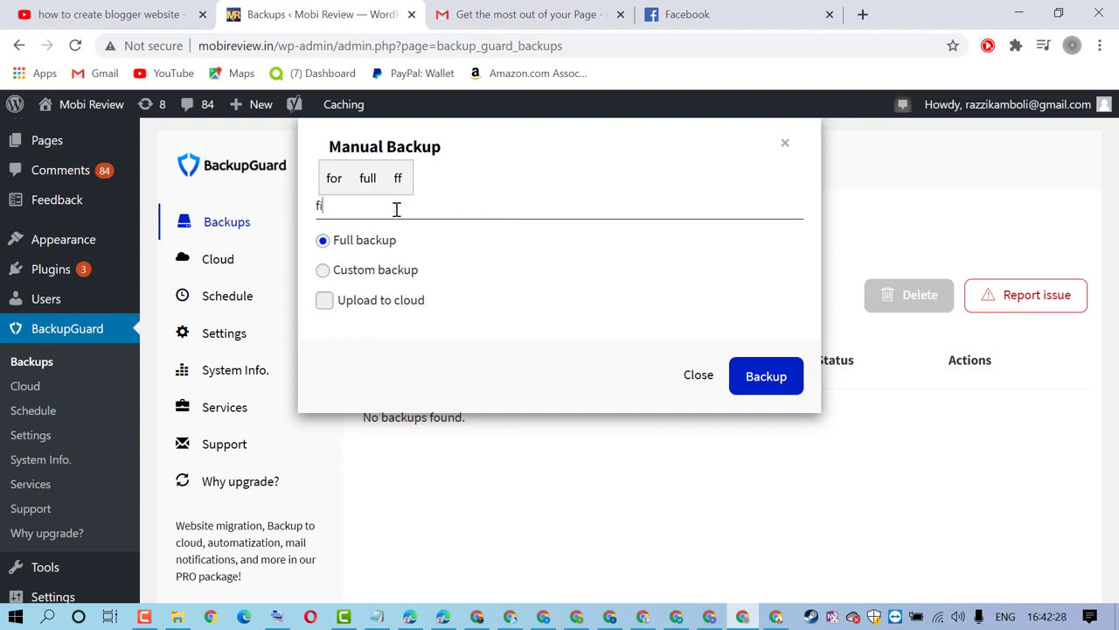
pyautogui.write('rst')
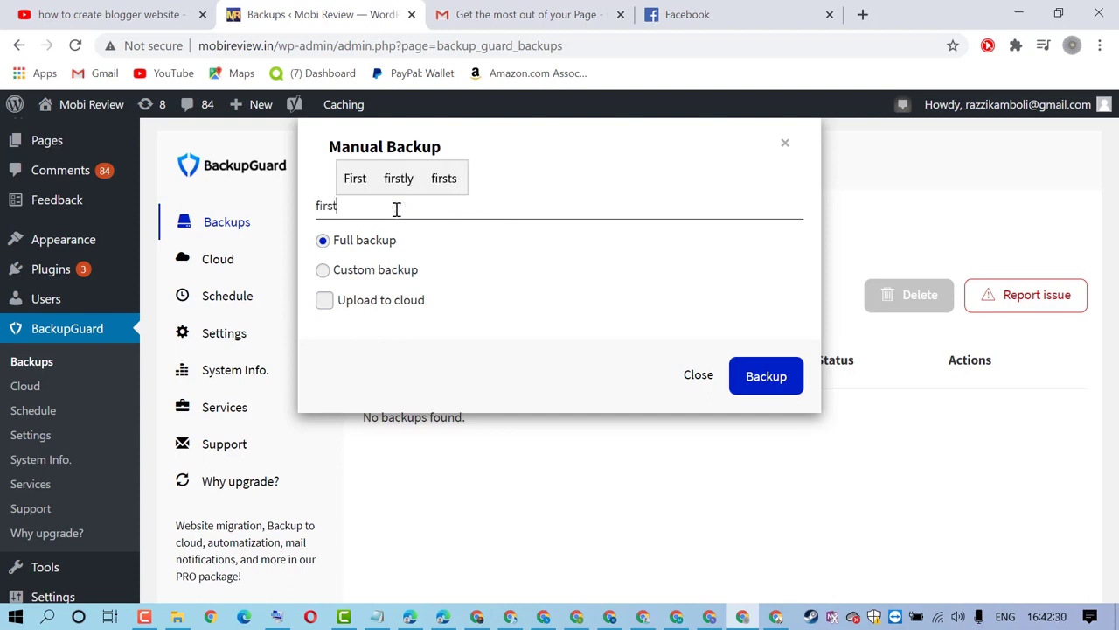
pyautogui.write('b')
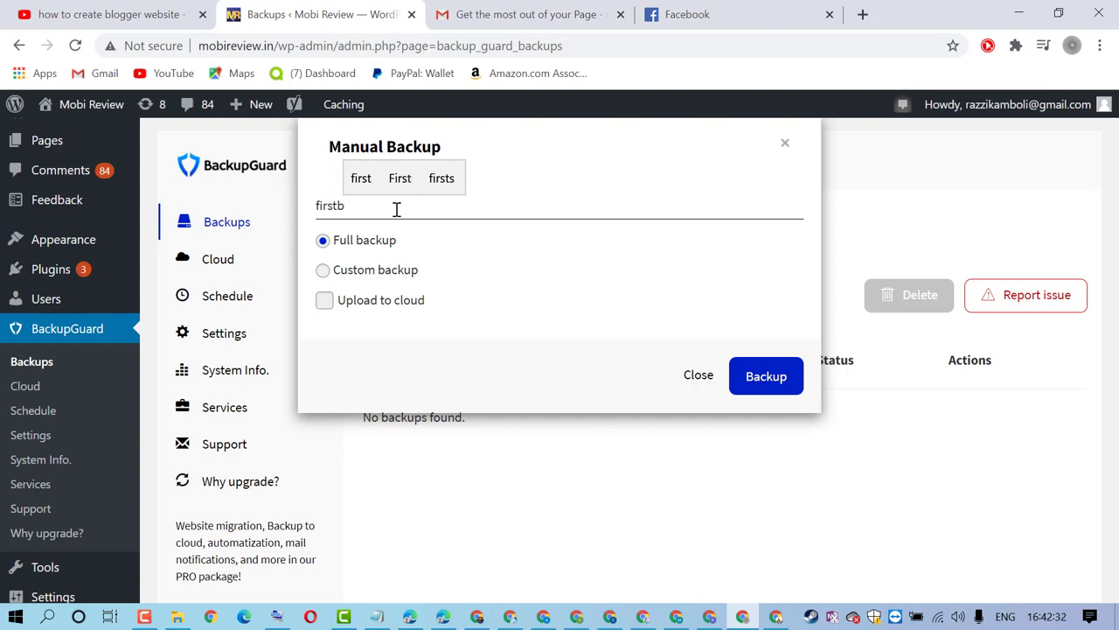
pyautogui.write('ack')
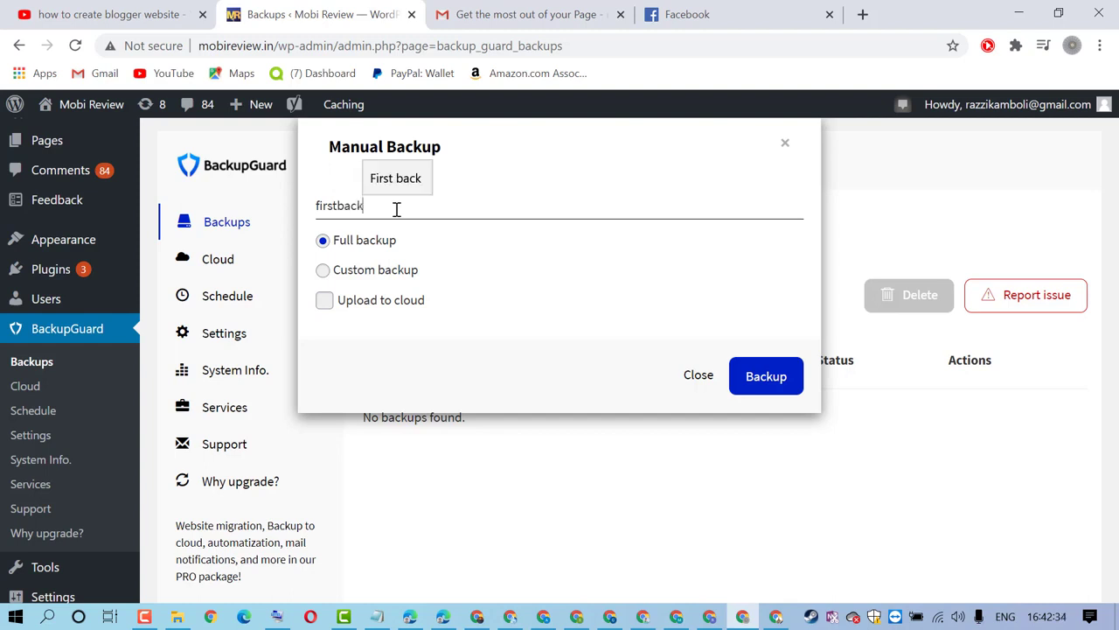
pyautogui.write('up')
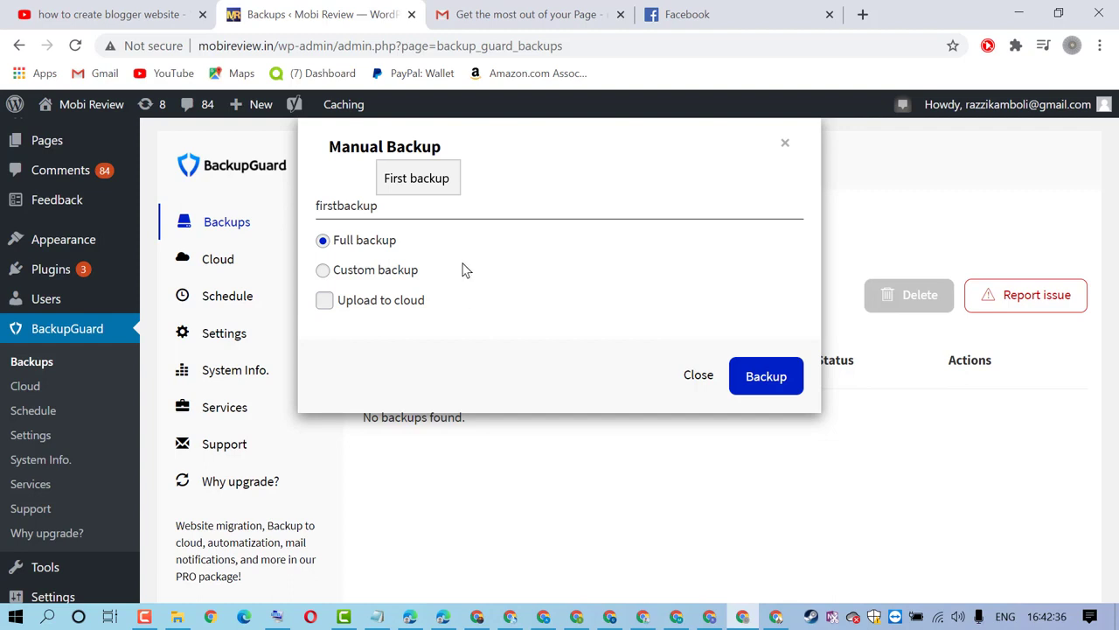
pyautogui.click(429, 181)
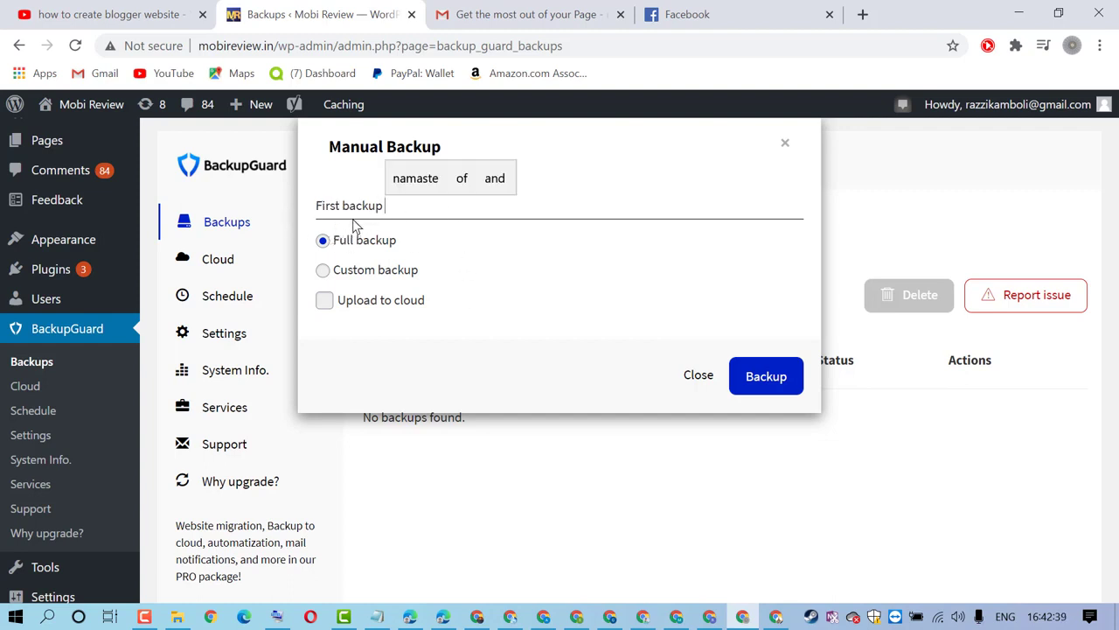
pyautogui.click(765, 384)
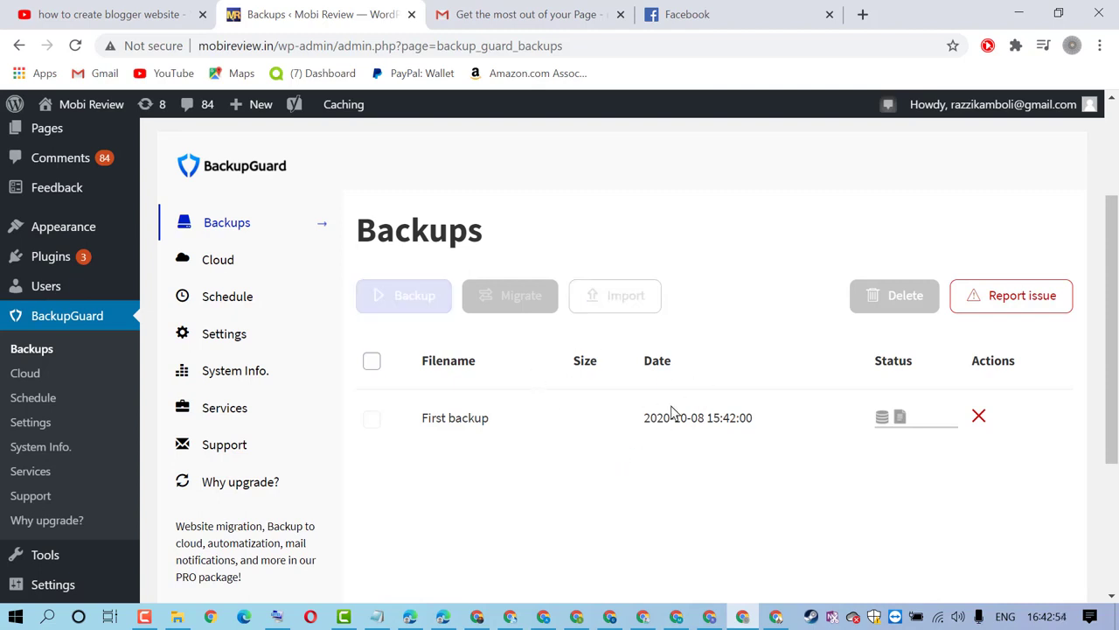
pyautogui.moveTo(903, 413)
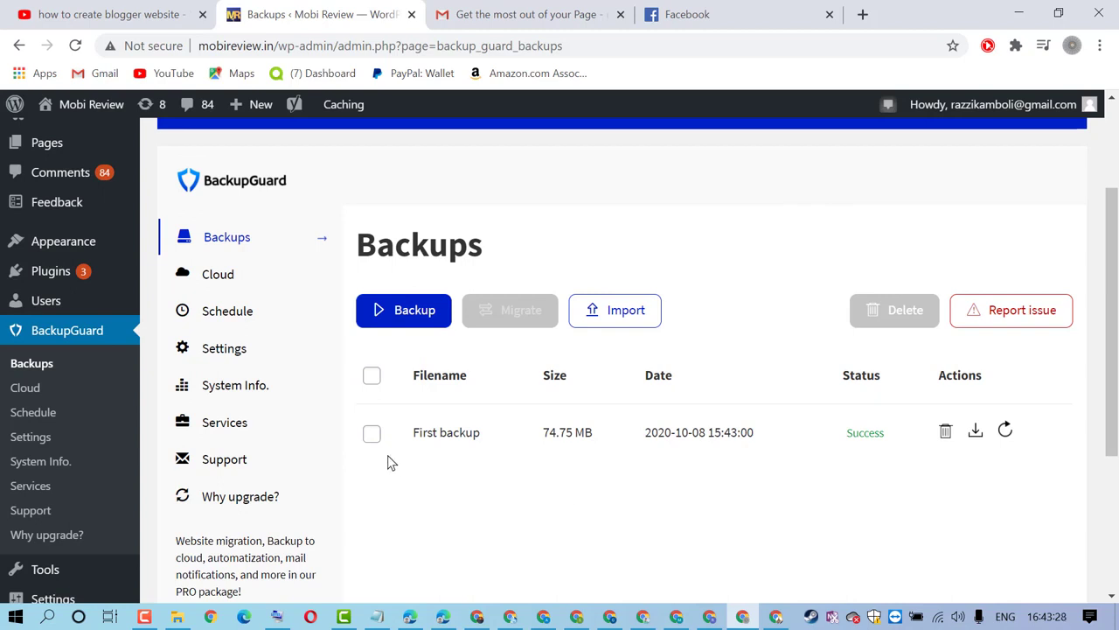
# Select the First backup entry and download its backup file
pyautogui.click(371, 435)
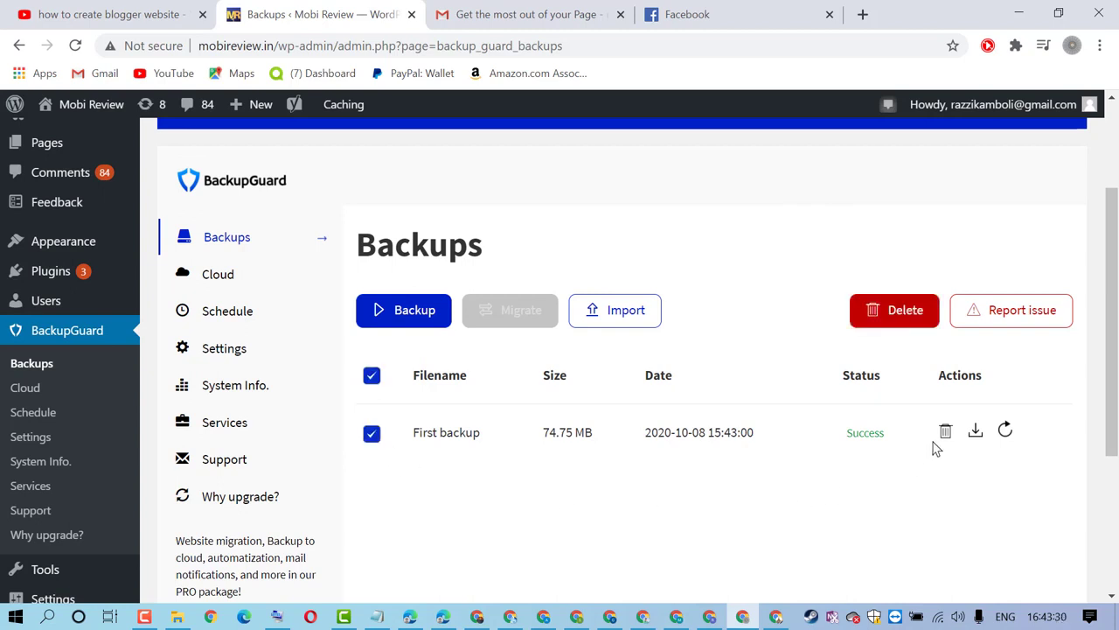
pyautogui.click(977, 438)
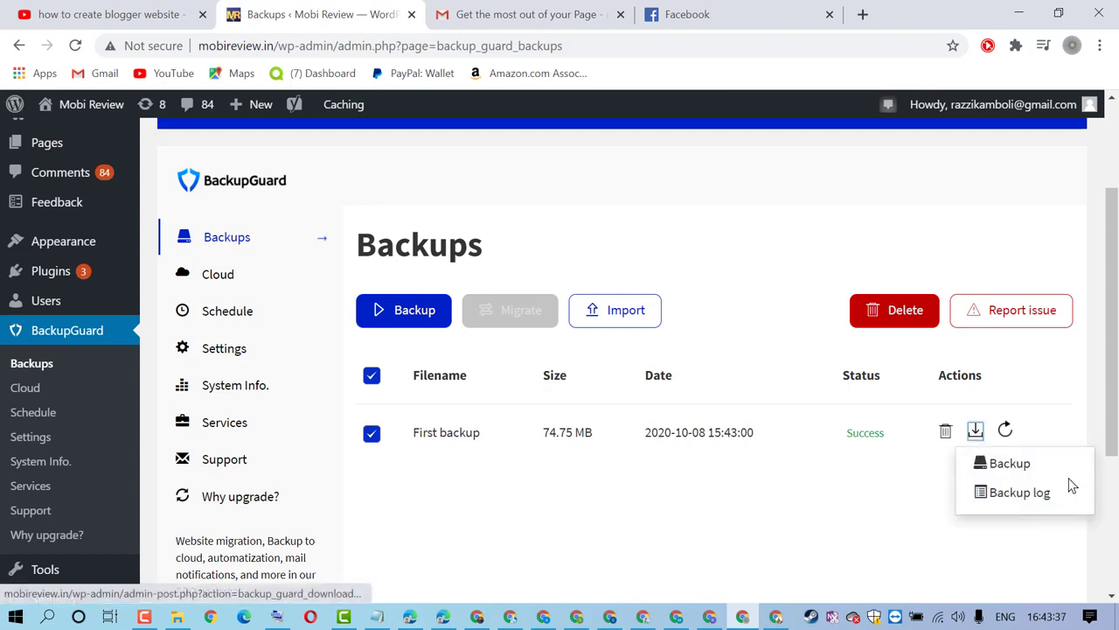
pyautogui.click(1010, 463)
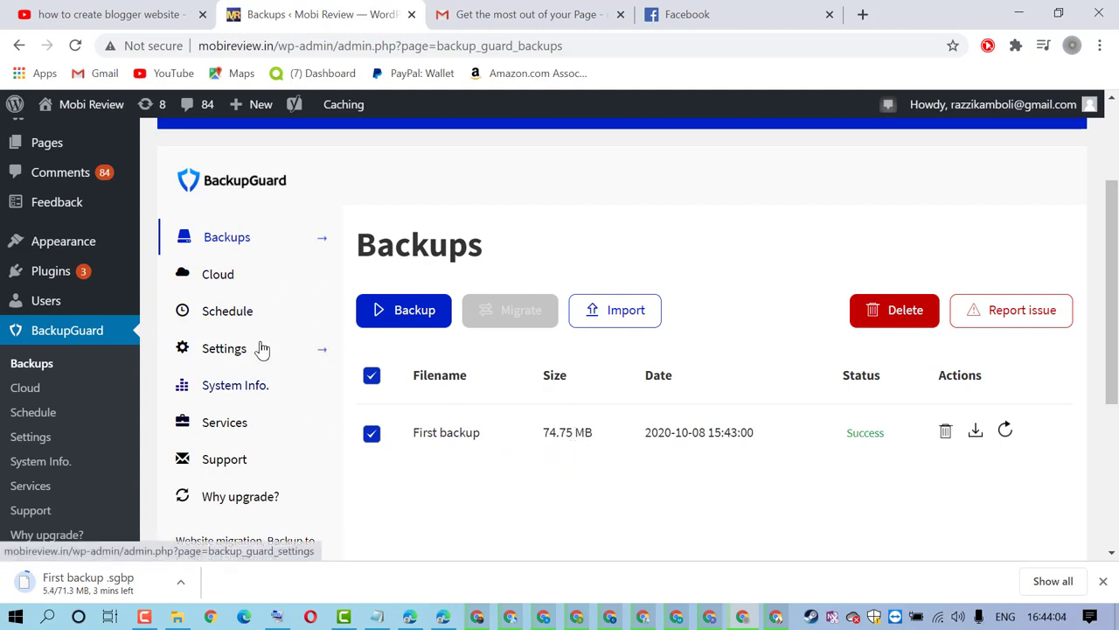
# Switch on Dropbox in BackupGuard's cloud settings and view the Dropbox sign-in options for linking
pyautogui.click(218, 280)
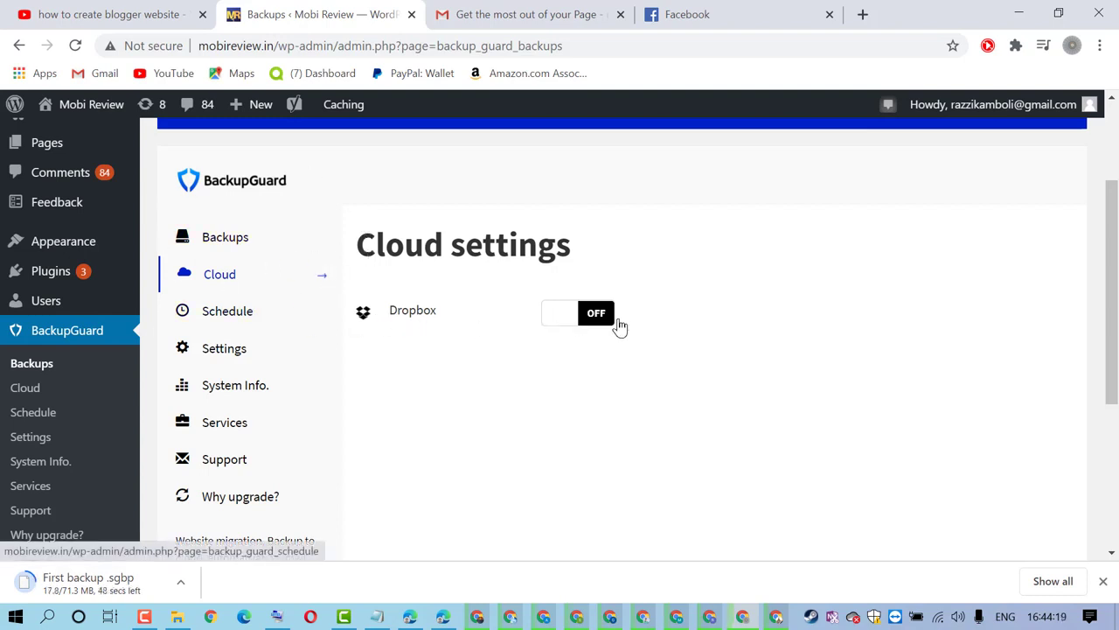
pyautogui.click(560, 319)
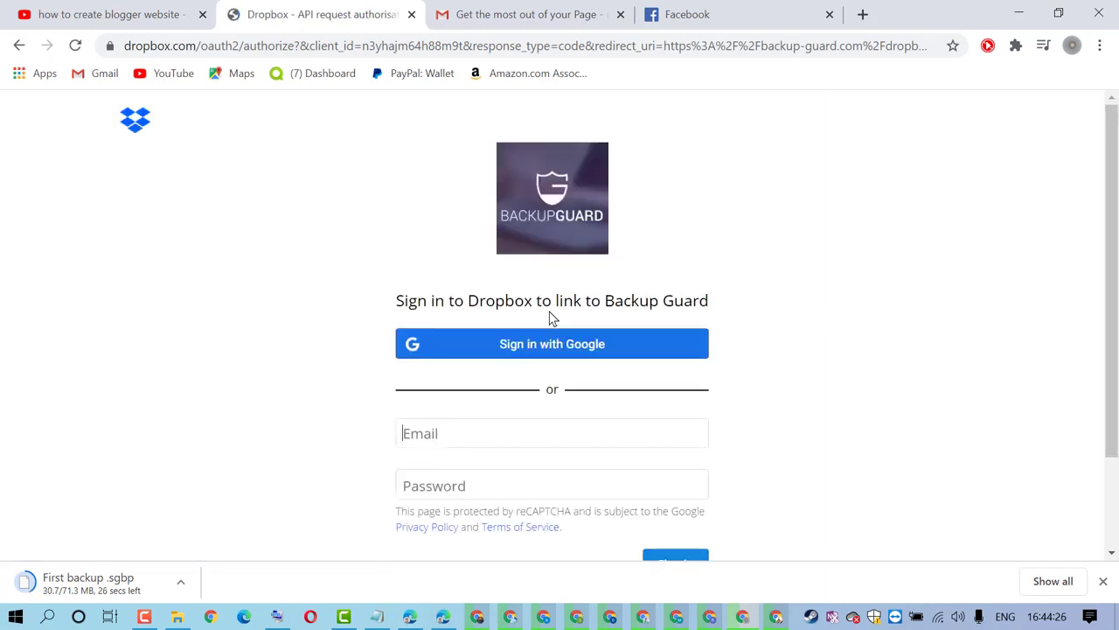
pyautogui.scroll(-1, 319, 264)
pyautogui.scroll(1, 319, 264)
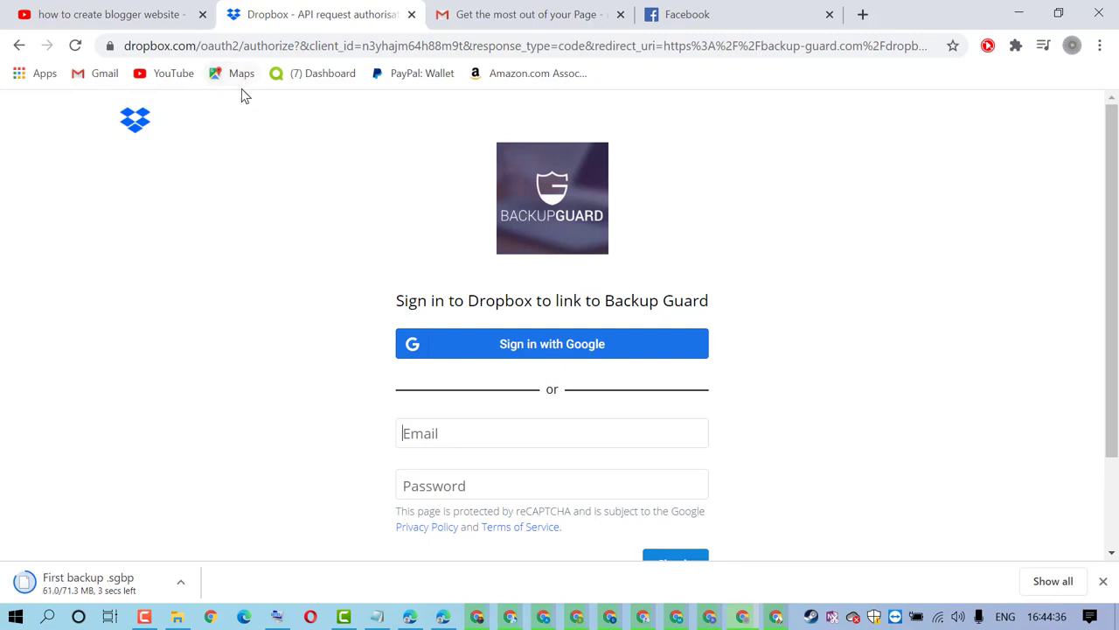
pyautogui.scroll(-1, 284, 271)
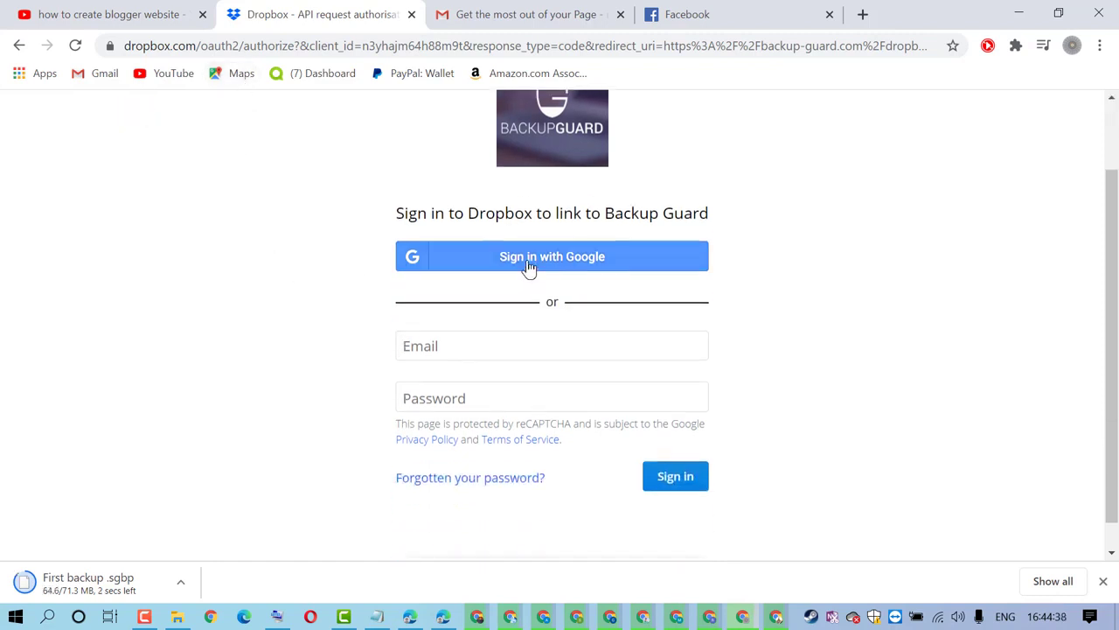
pyautogui.scroll(1, 310, 264)
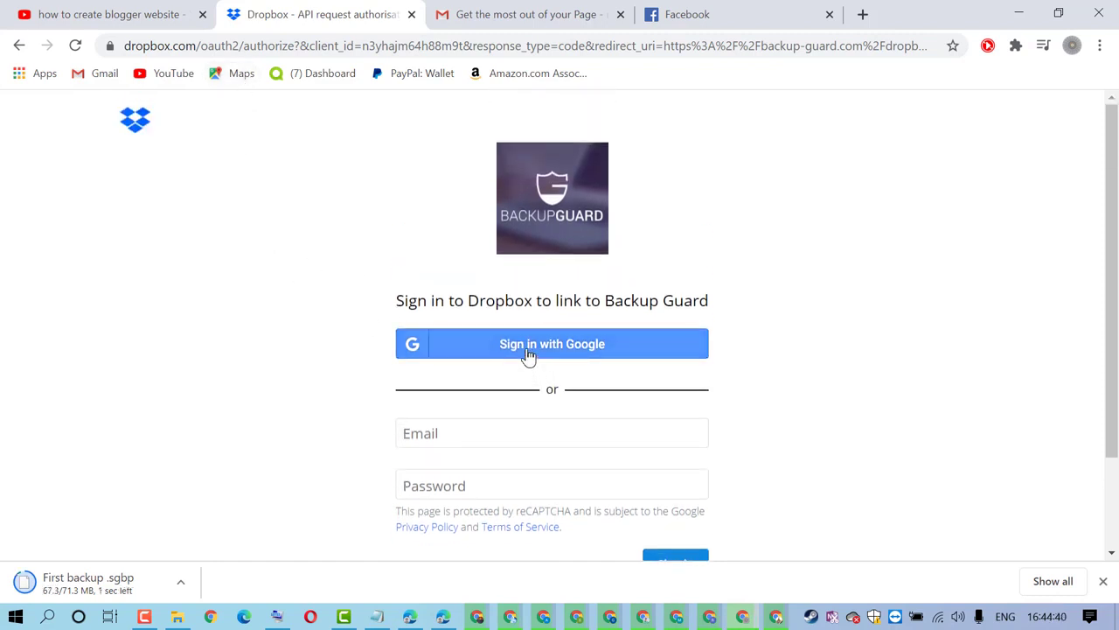
# Try to sign in to Dropbox with the existing Google account and allow the requested access
pyautogui.click(527, 348)
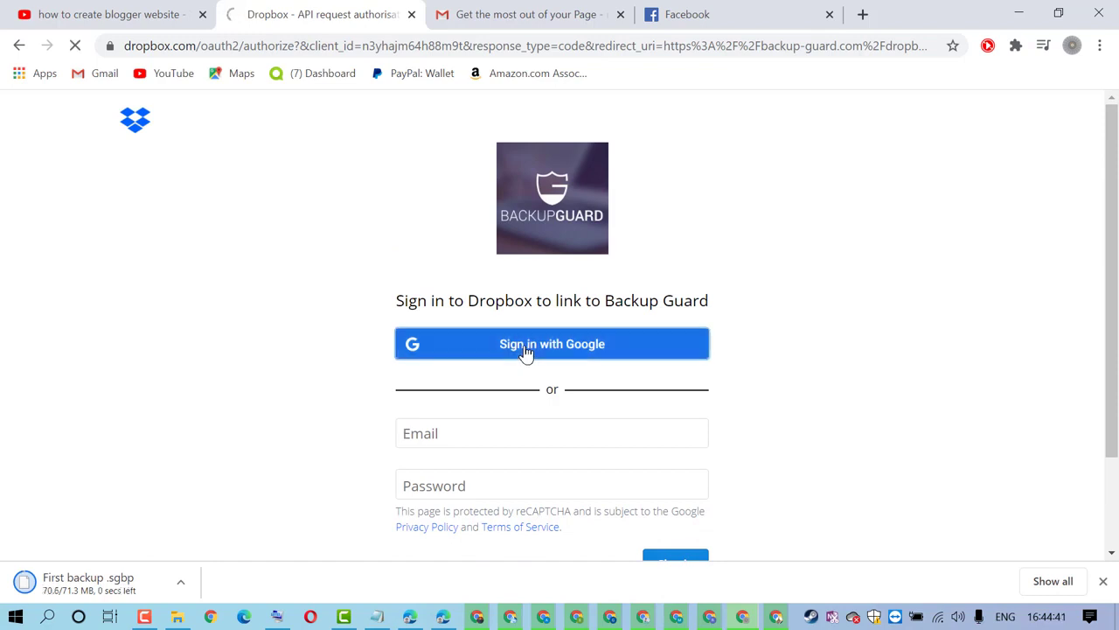
pyautogui.click(443, 327)
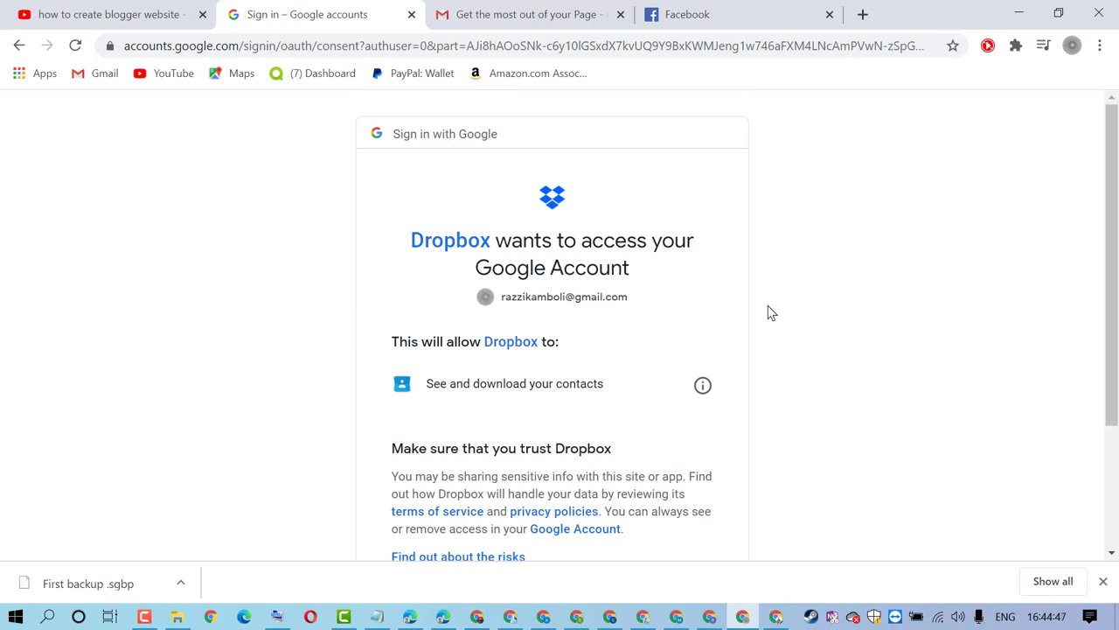
pyautogui.scroll(-2, 895, 374)
pyautogui.click(682, 447)
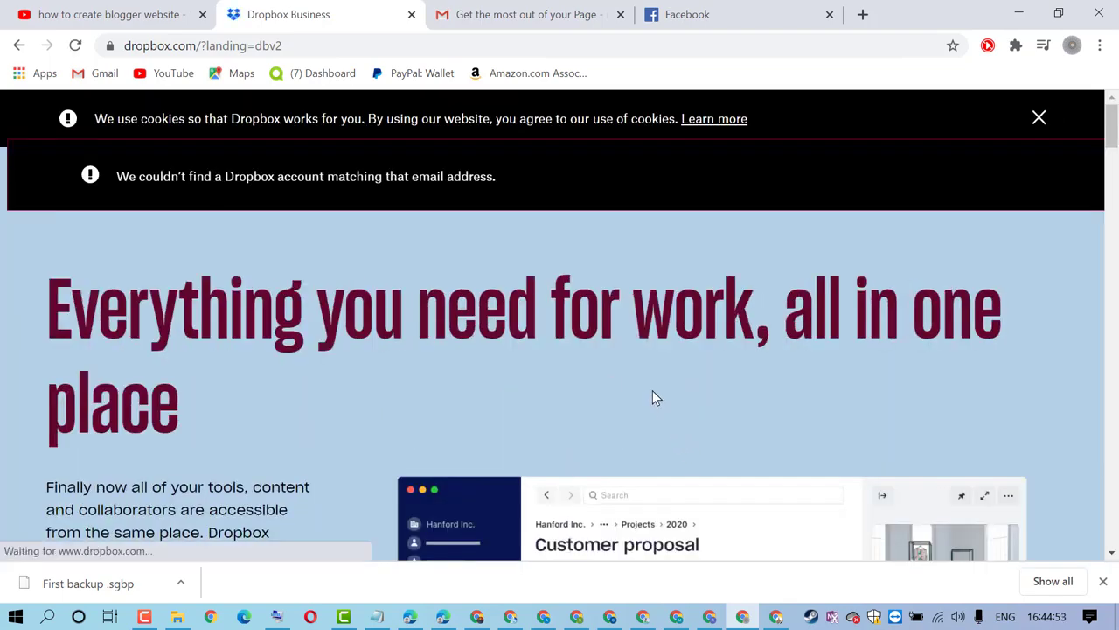
# Examine the Dropbox Business page, including its plans, prices and free trials, and dismiss the cookie notice
pyautogui.scroll(-4, 651, 397)
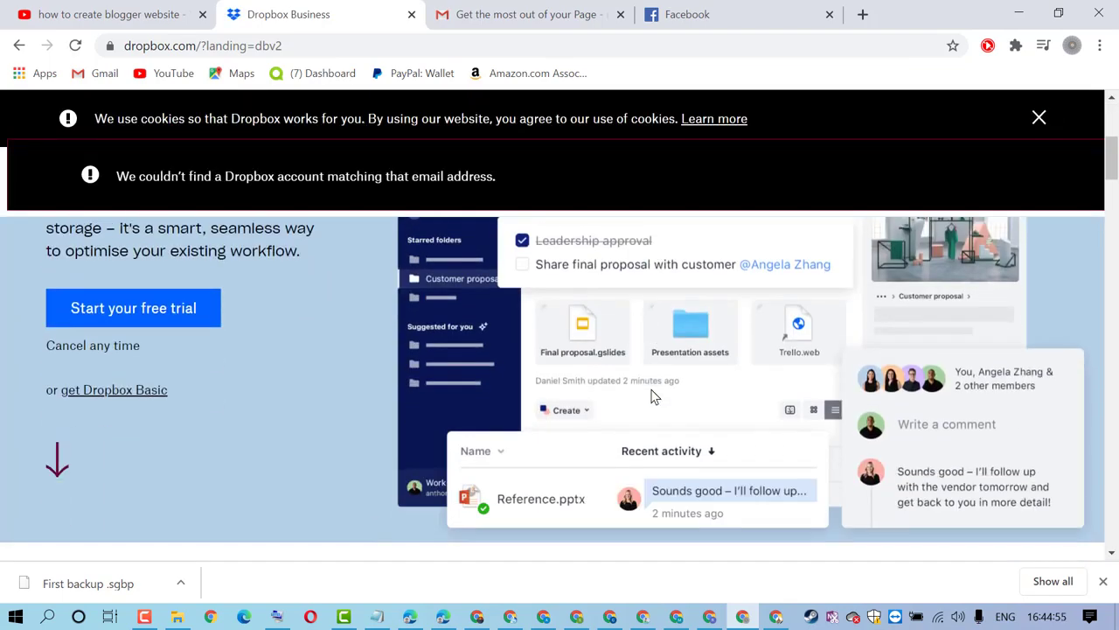
pyautogui.scroll(1, 652, 397)
pyautogui.scroll(3, 652, 397)
pyautogui.scroll(-1, 652, 397)
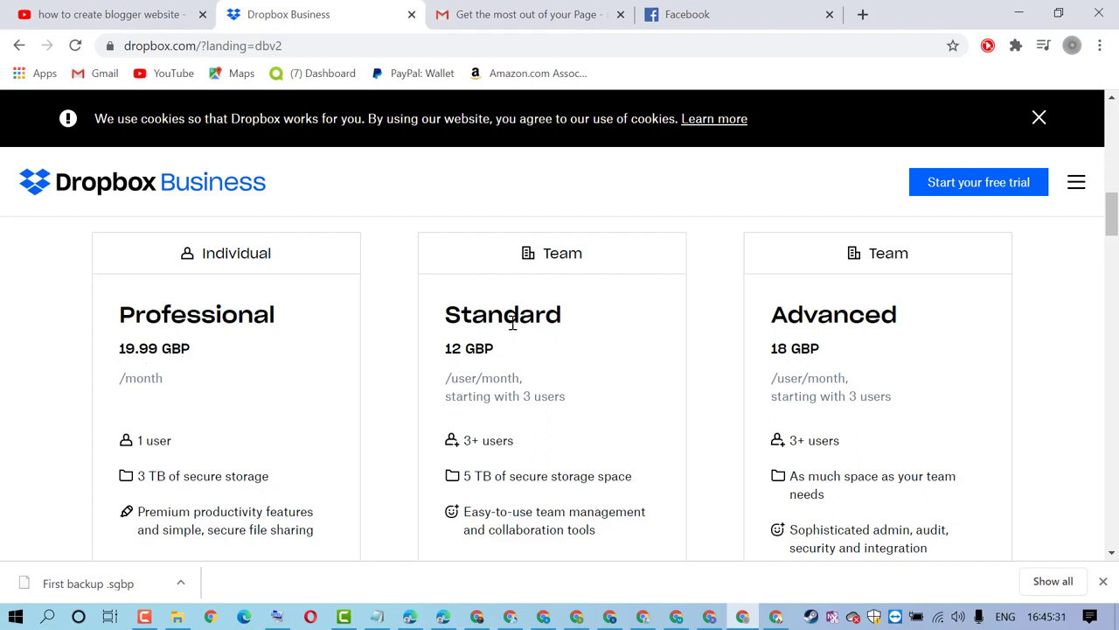
pyautogui.scroll(-1, 297, 323)
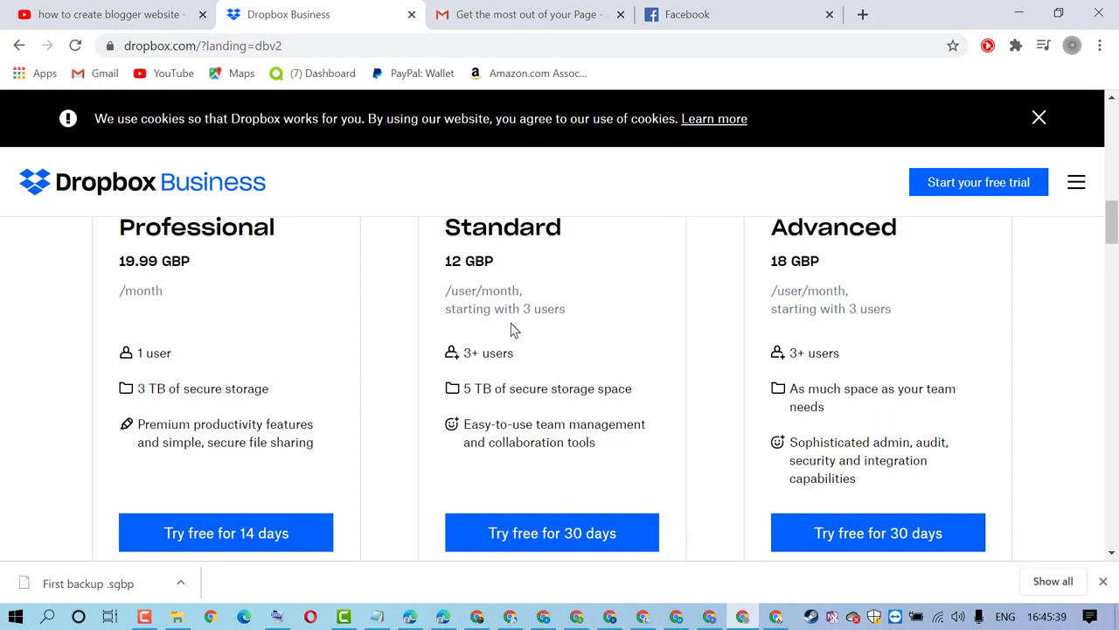
pyautogui.scroll(-3, 510, 325)
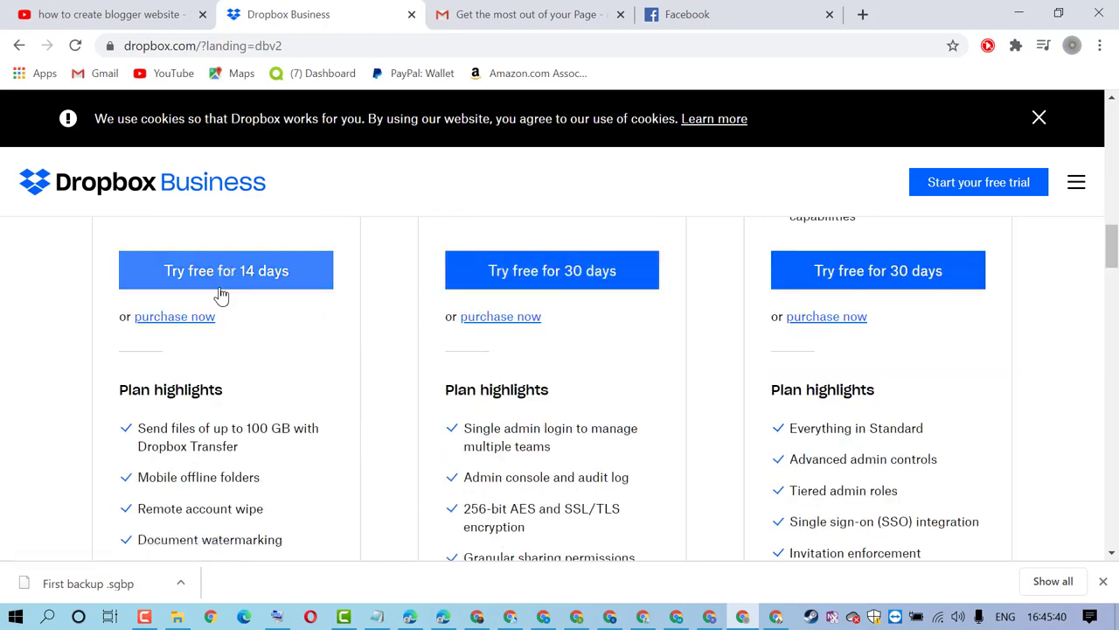
pyautogui.scroll(-3, 320, 308)
pyautogui.scroll(-10, 320, 308)
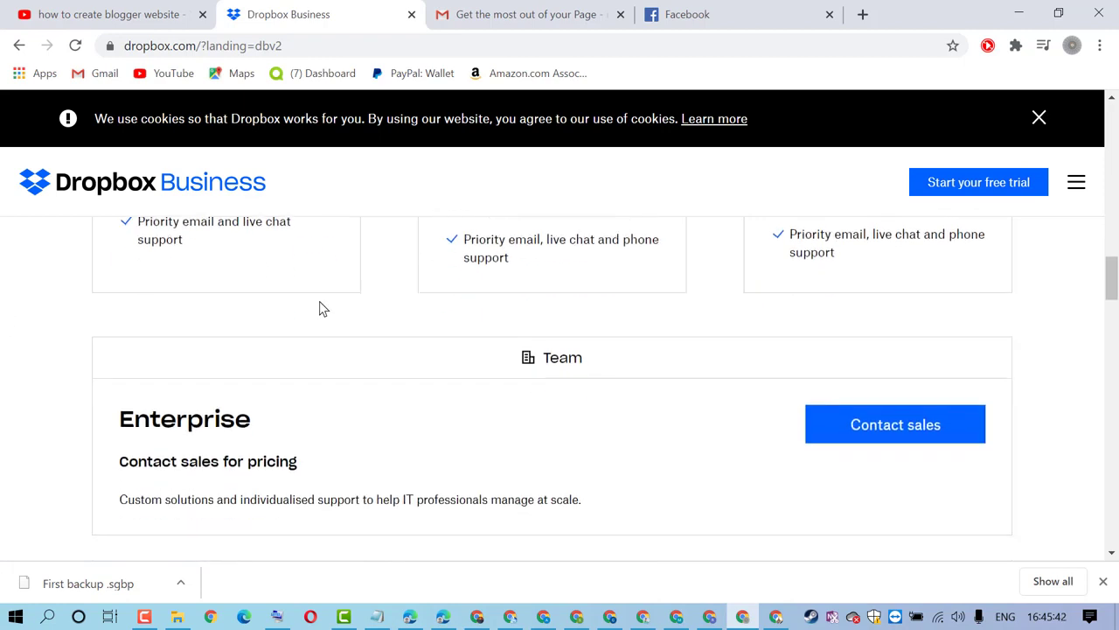
pyautogui.scroll(-12, 320, 307)
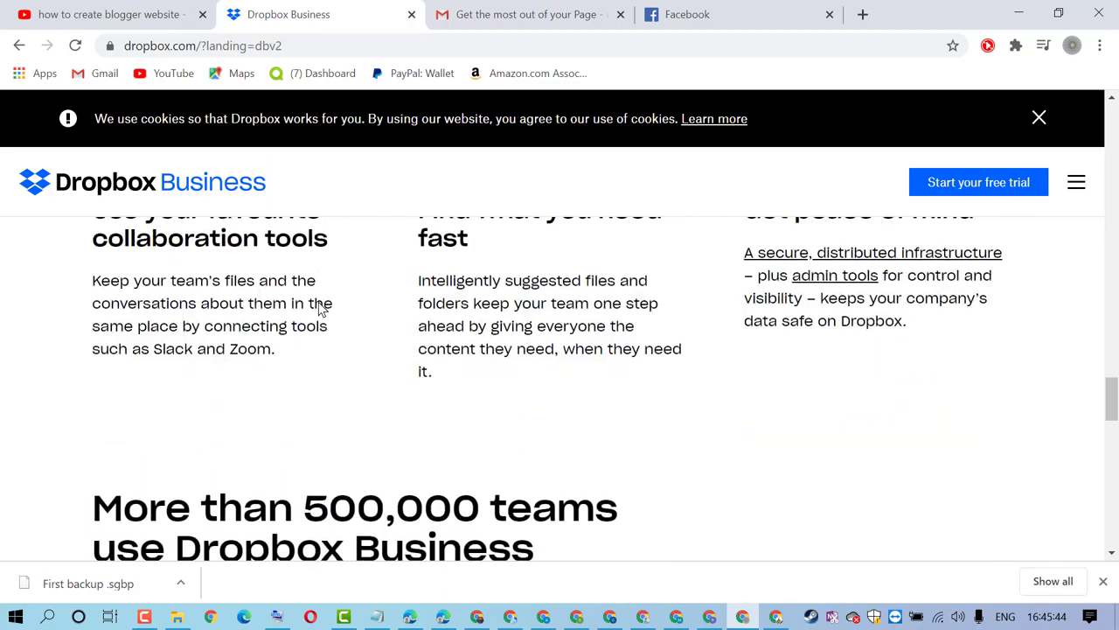
pyautogui.scroll(-6, 320, 307)
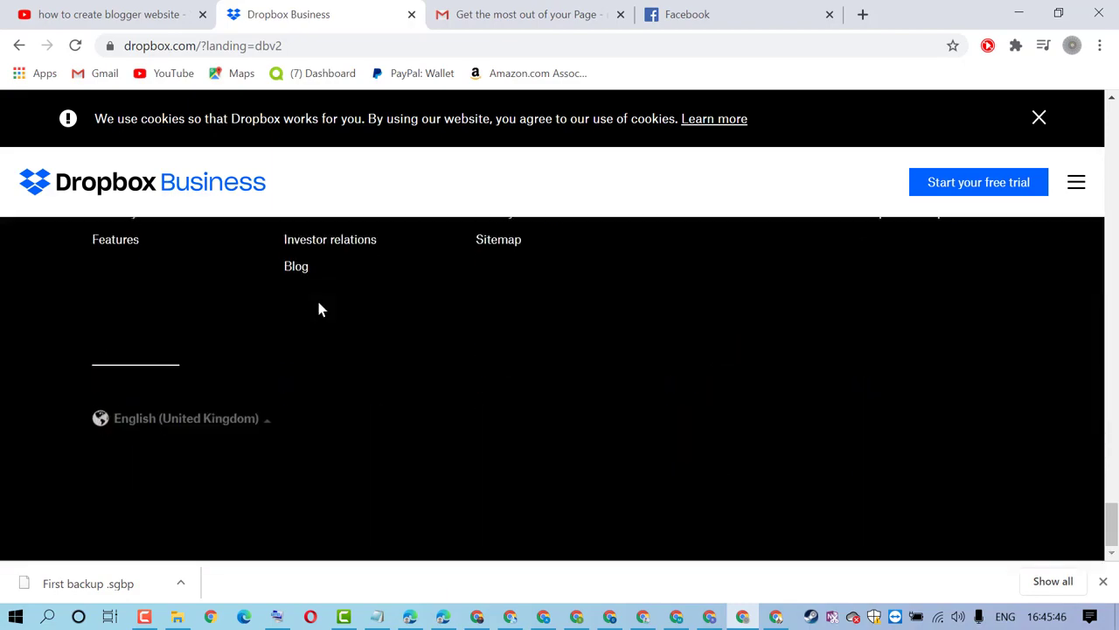
pyautogui.scroll(4, 320, 308)
pyautogui.moveTo(1113, 479); pyautogui.dragTo(1110, 100)
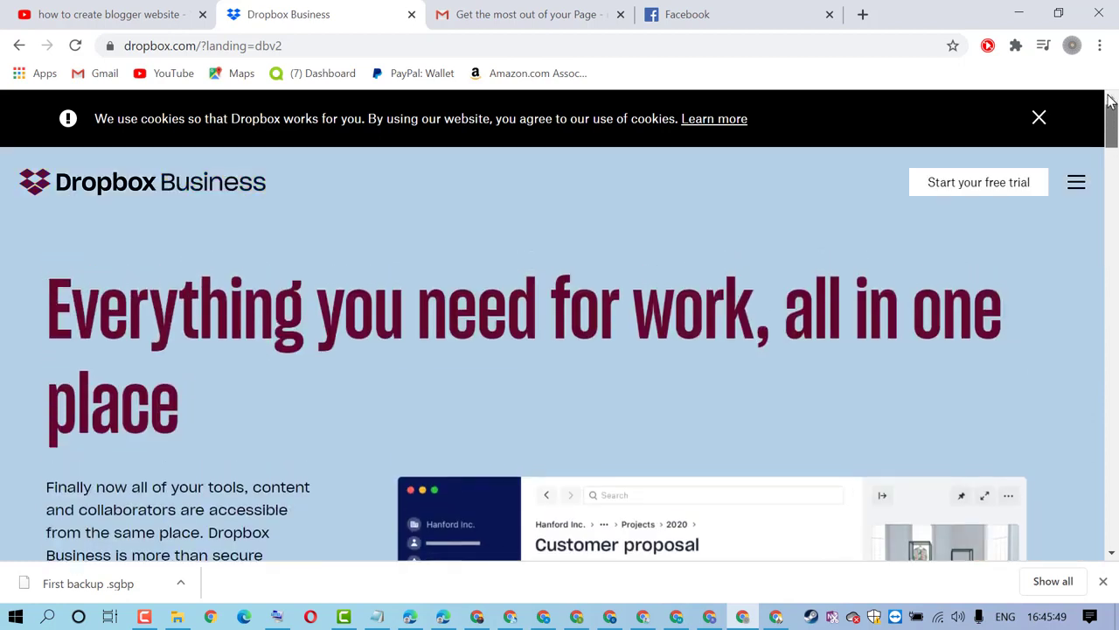
pyautogui.click(1039, 117)
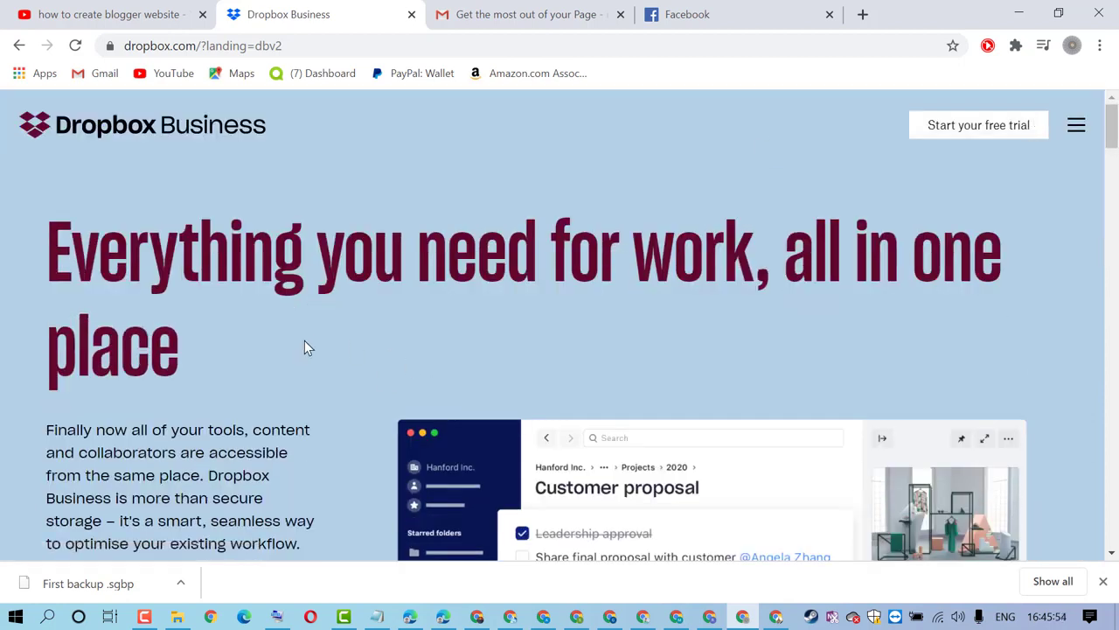
pyautogui.scroll(-10, 304, 341)
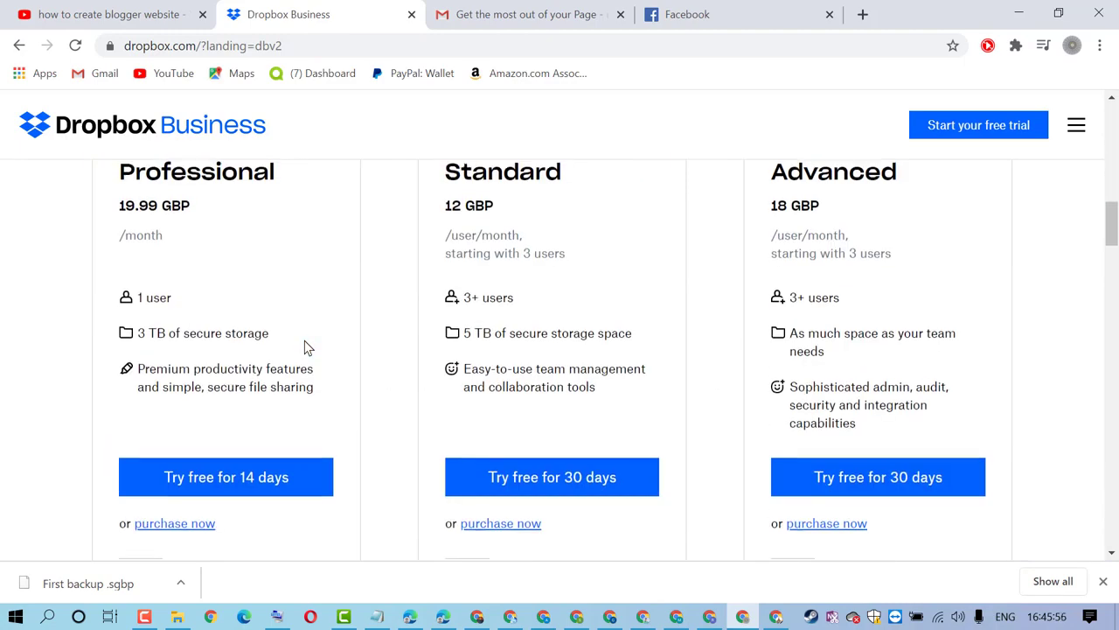
pyautogui.scroll(3, 307, 347)
pyautogui.scroll(8, 308, 260)
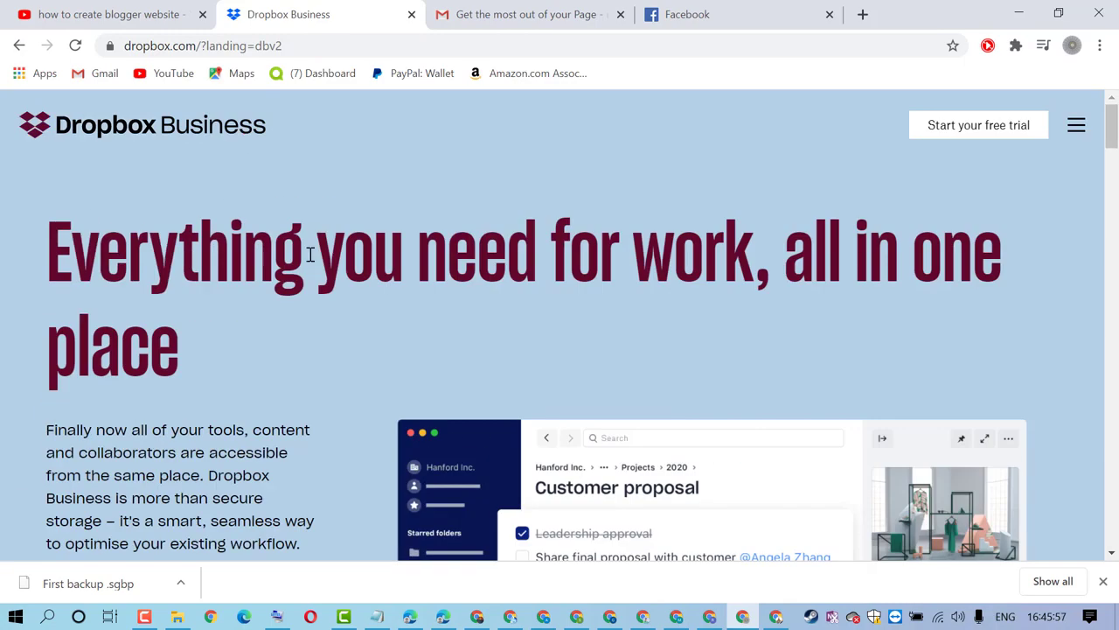
# Leave the Dropbox and Google sign-in pages and go back to the WordPress admin
pyautogui.click(19, 47)
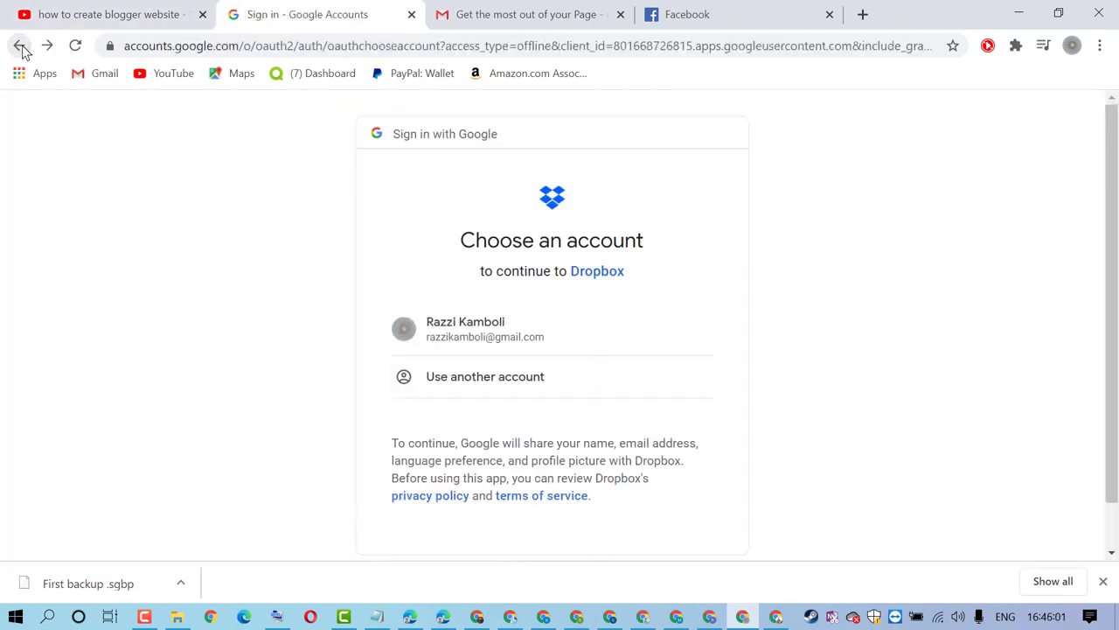
pyautogui.click(19, 45)
pyautogui.click(19, 46)
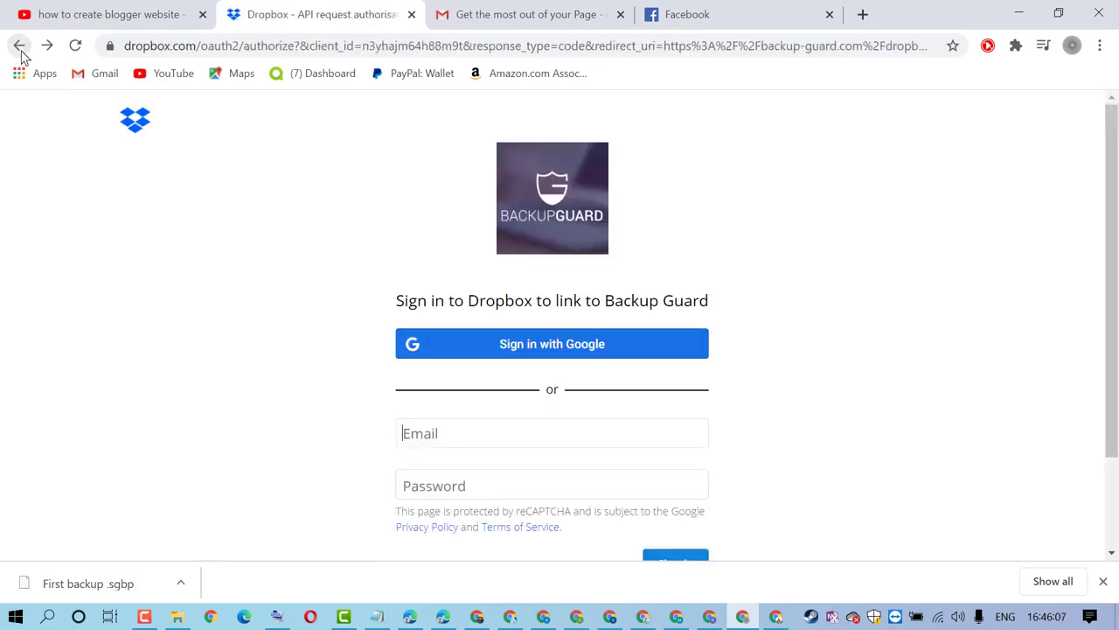
pyautogui.click(21, 53)
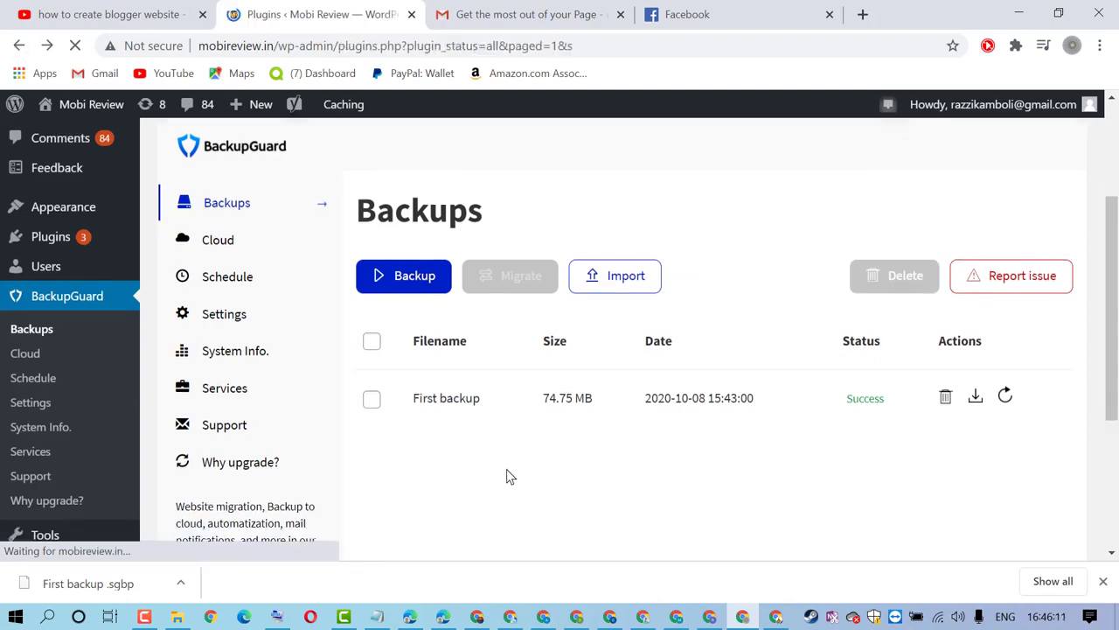
# Leave the installed plugins list and open BackupGuard's Backups page
pyautogui.scroll(-3, 511, 475)
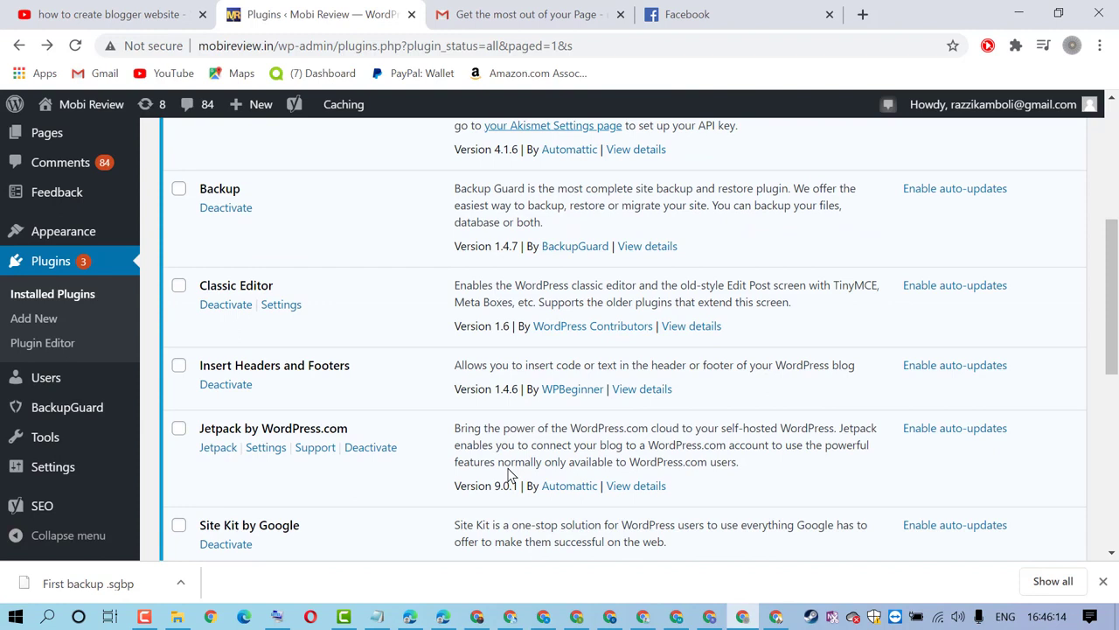
pyautogui.moveTo(54, 416)
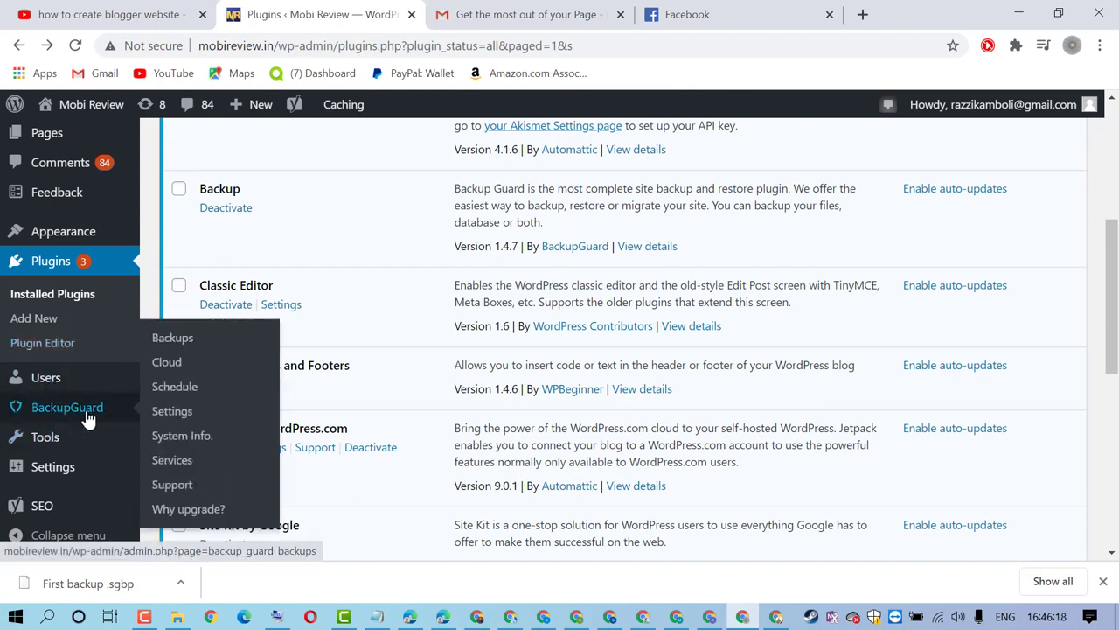
pyautogui.click(87, 417)
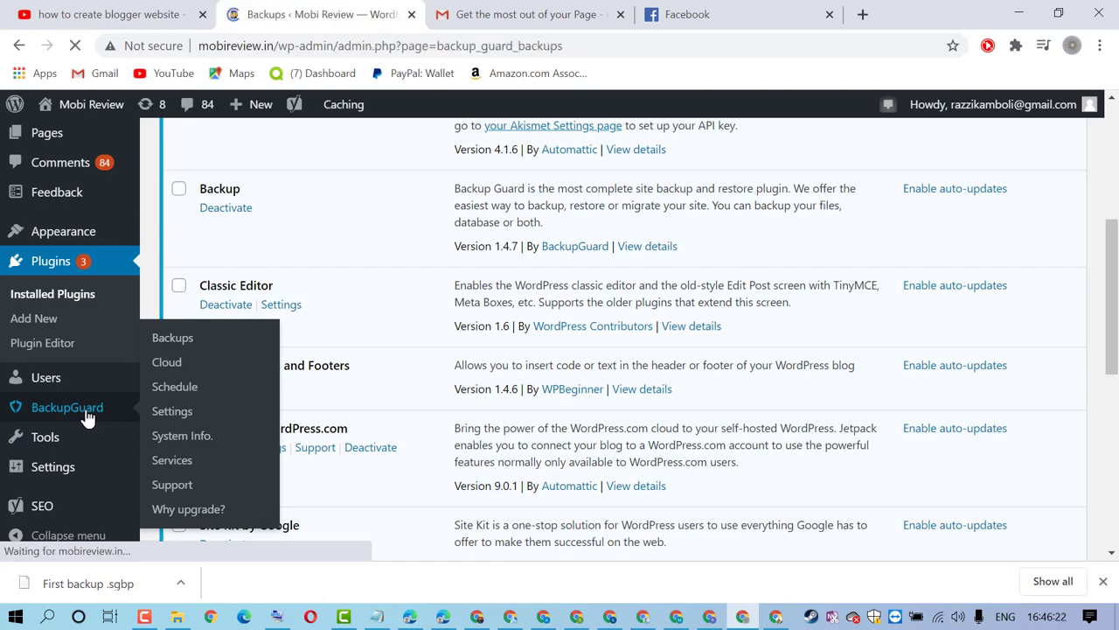
pyautogui.scroll(-2, 720, 320)
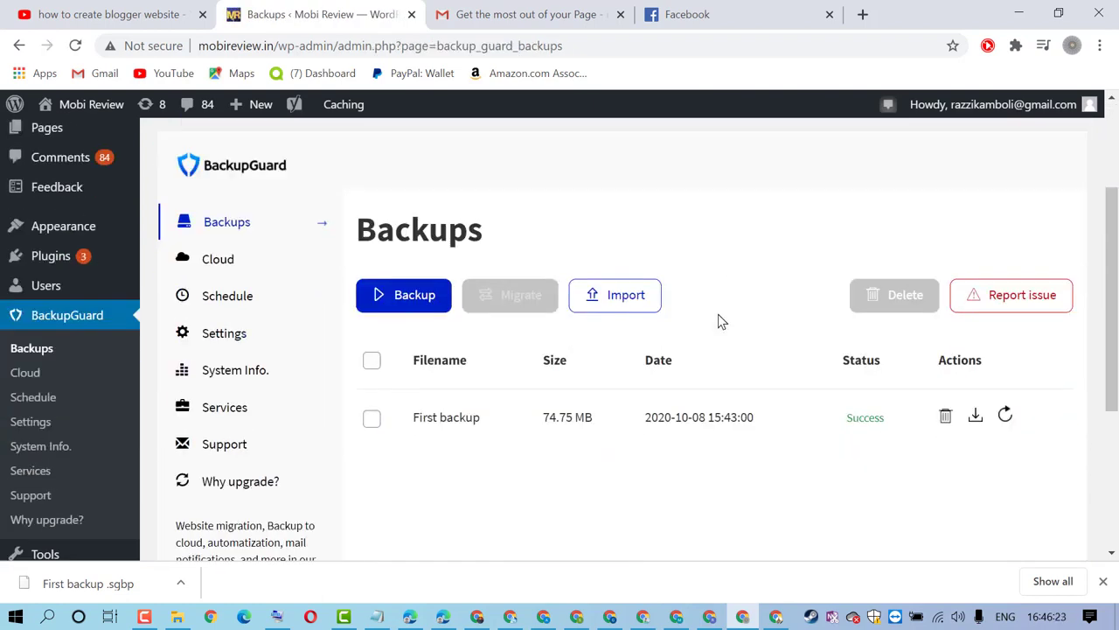
# Import the backup file "First backup .sgbp" from the Downloads folder of the local PC into BackupGuard
pyautogui.click(626, 297)
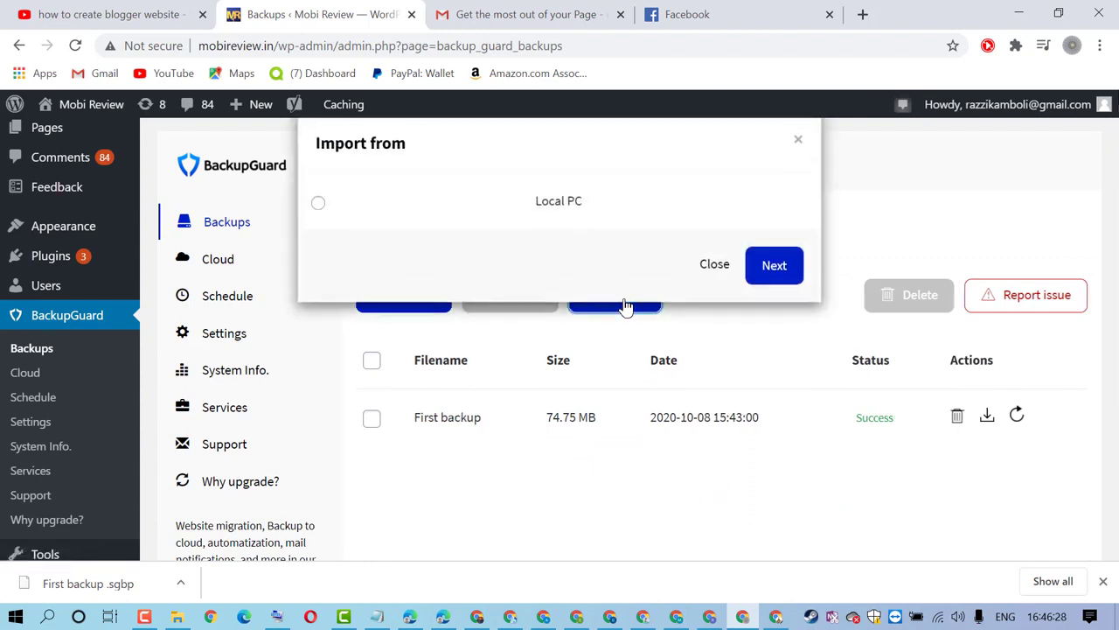
pyautogui.click(318, 208)
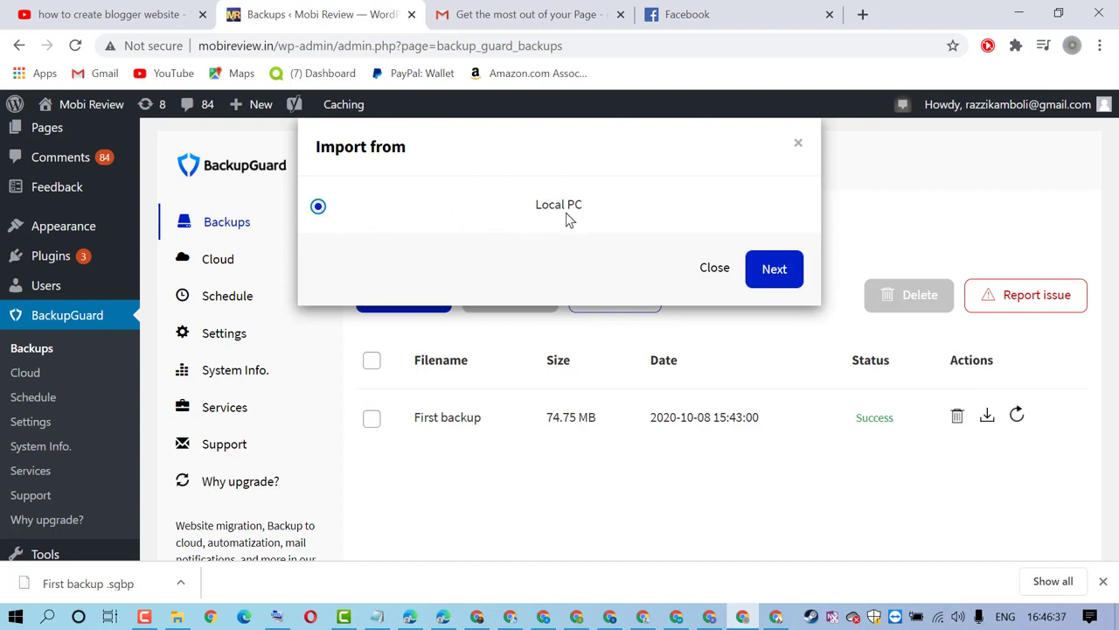
pyautogui.click(774, 267)
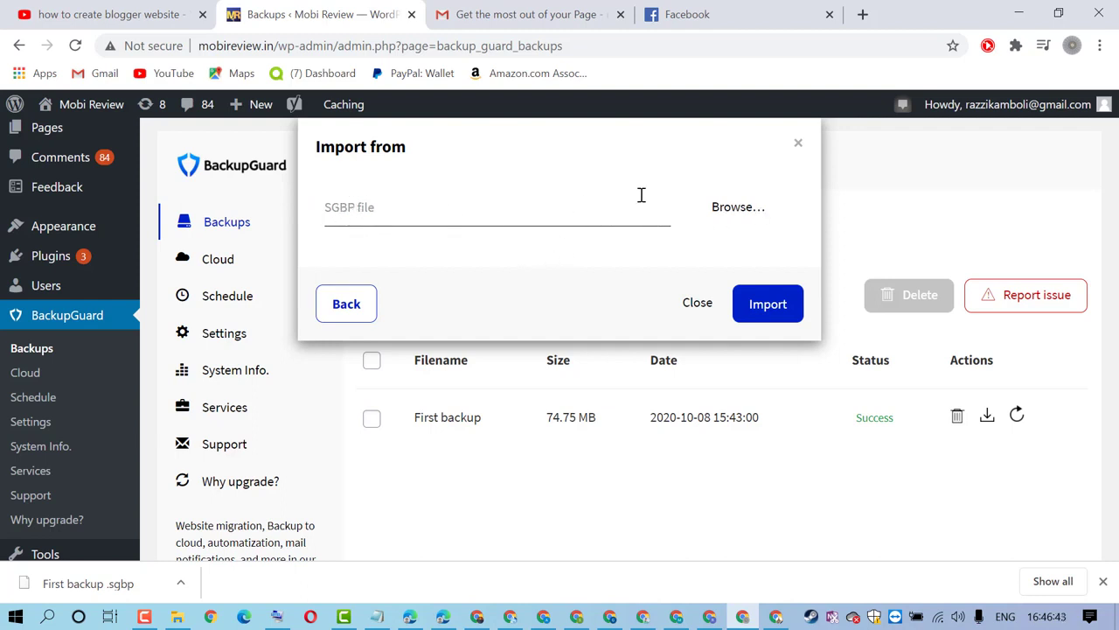
pyautogui.click(733, 217)
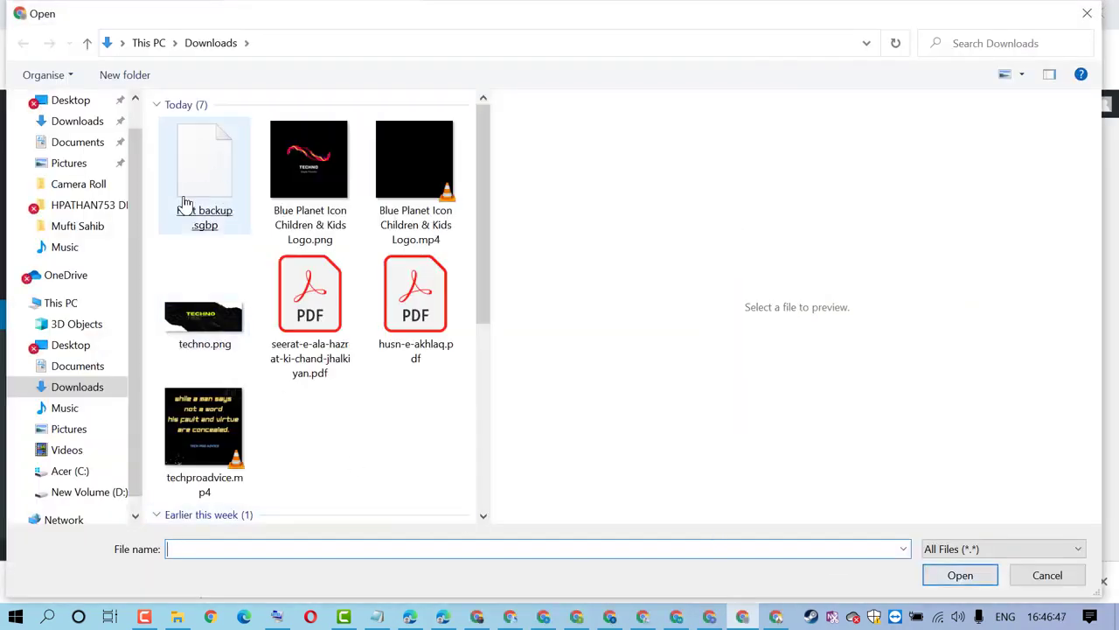
pyautogui.doubleClick(197, 152)
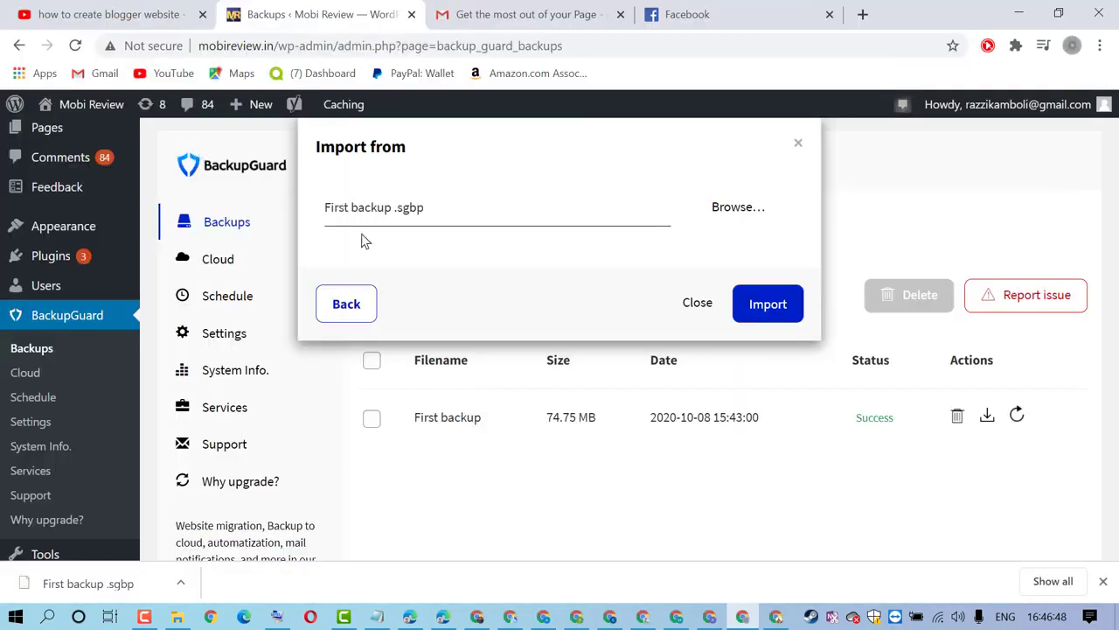
pyautogui.click(769, 306)
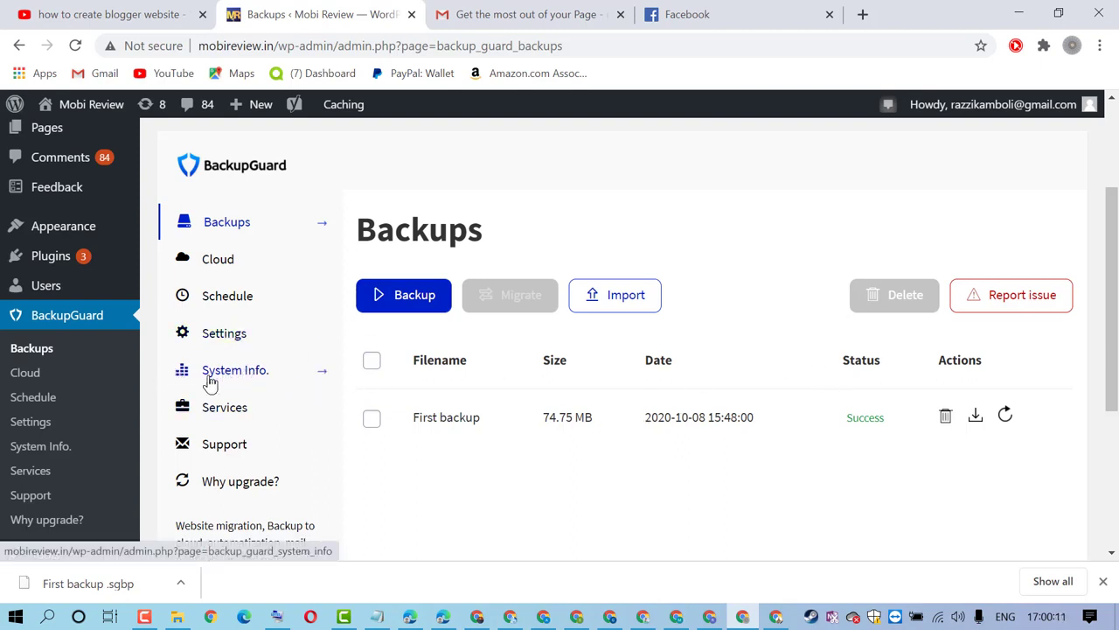
# Switch on scheduled backups in BackupGuard's schedule settings and set them to run every week
pyautogui.click(227, 304)
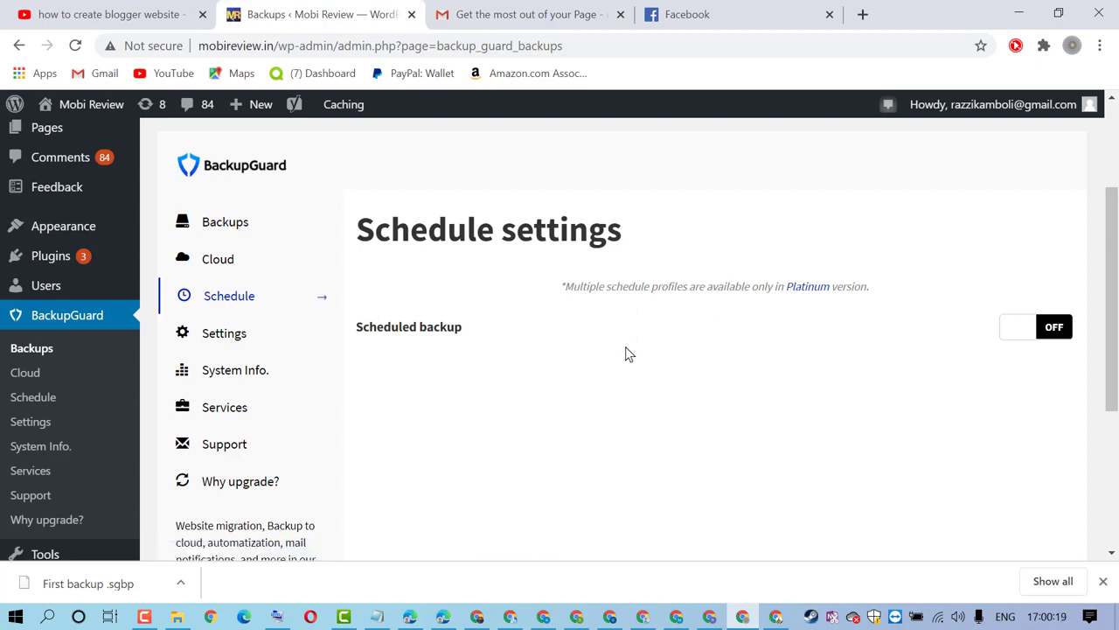
pyautogui.click(1022, 333)
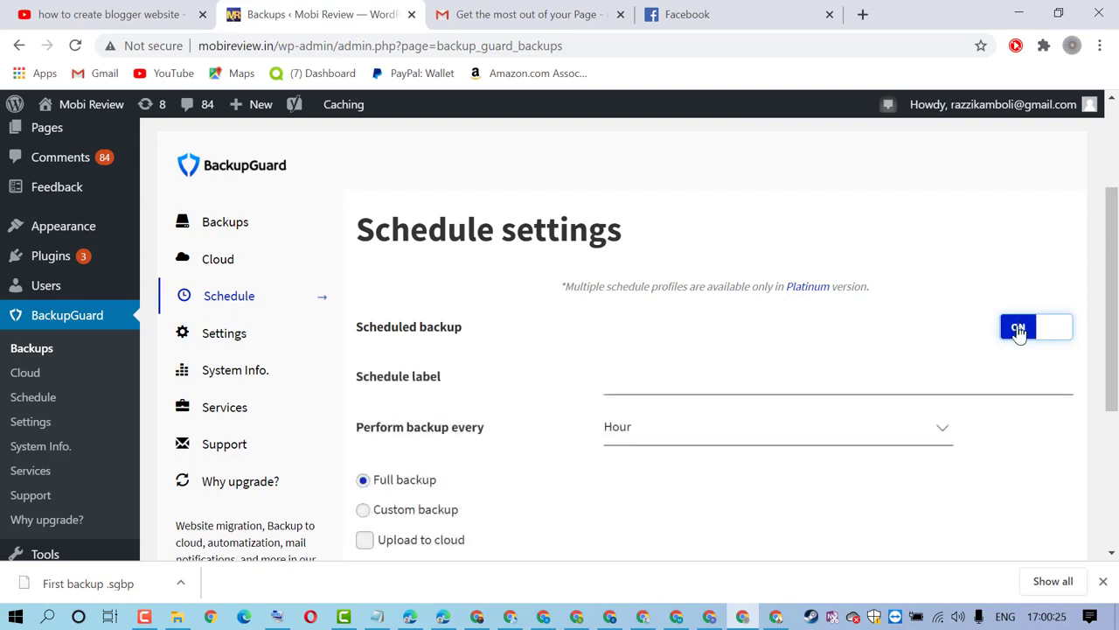
pyautogui.scroll(-1, 688, 360)
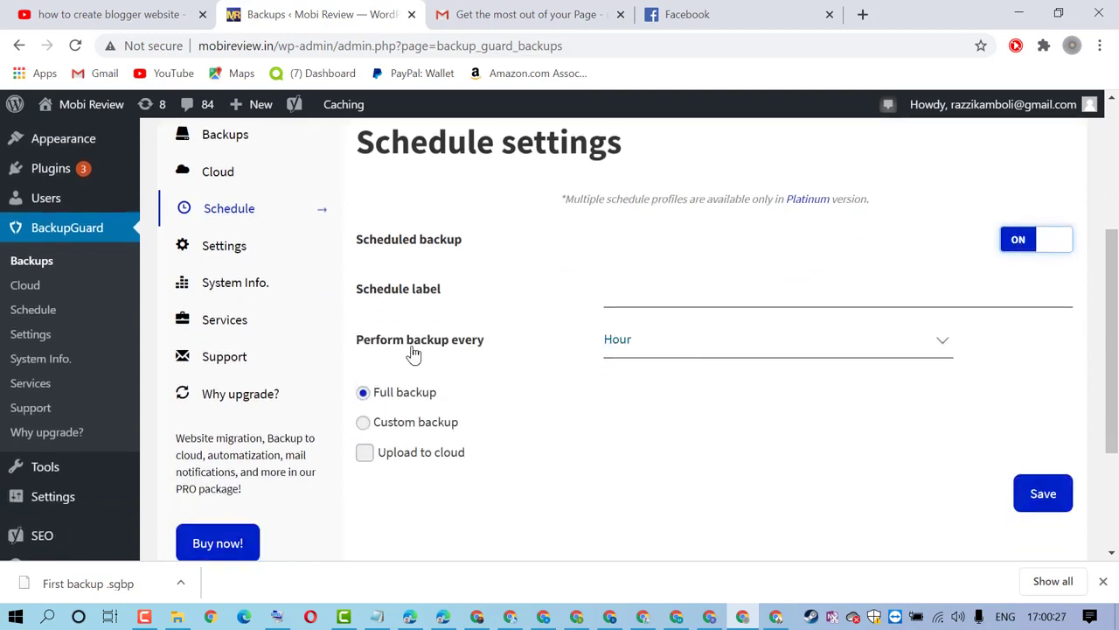
pyautogui.click(705, 352)
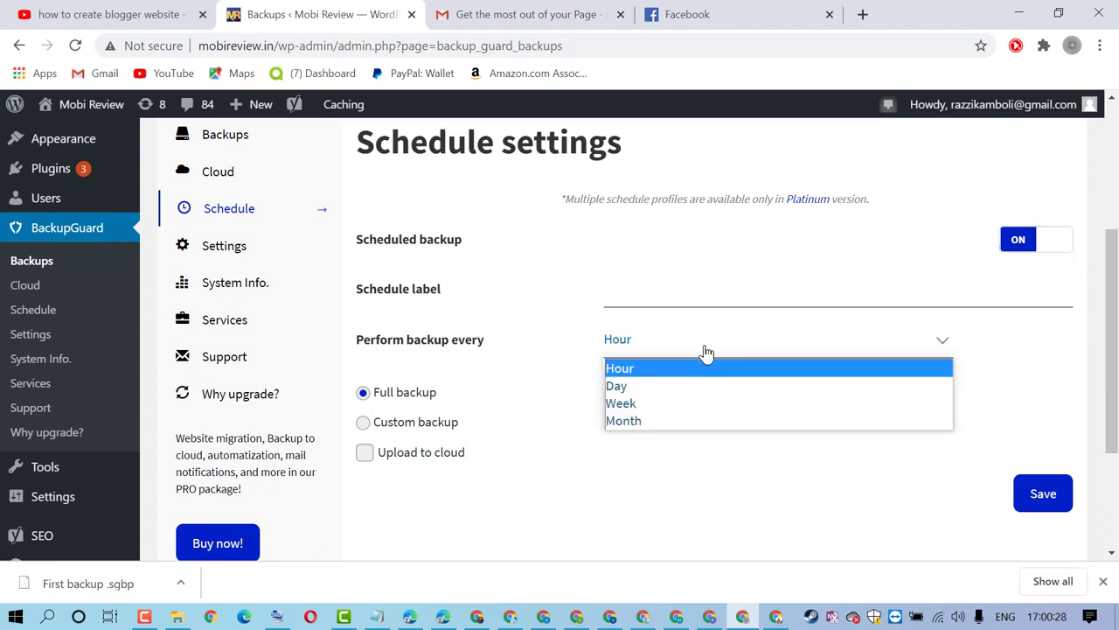
pyautogui.click(621, 405)
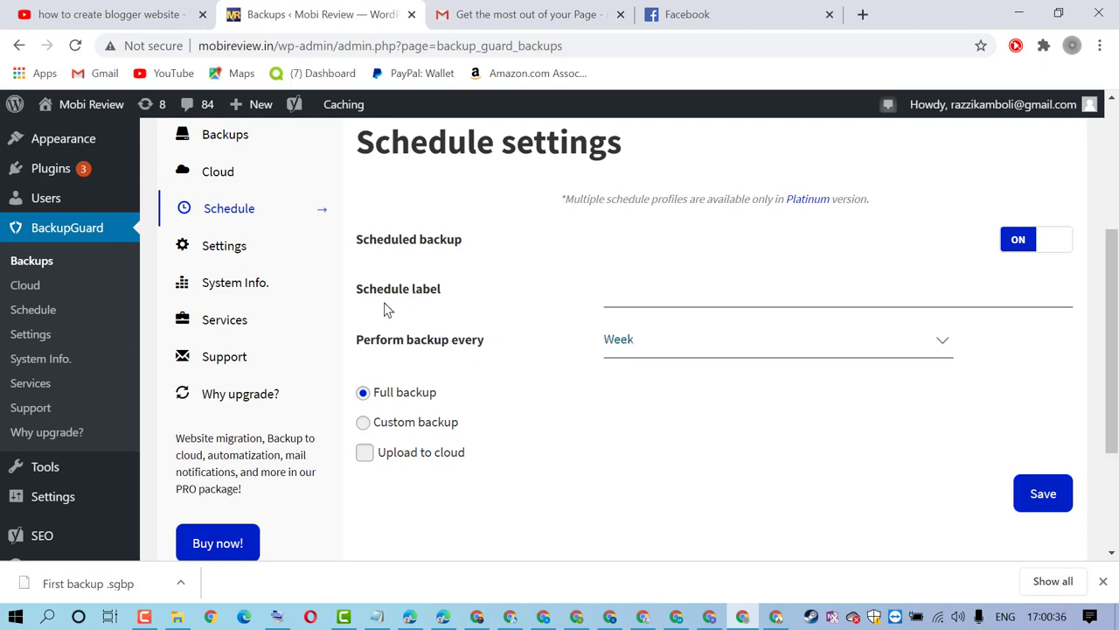
pyautogui.click(640, 293)
# Choose a custom scheduled backup that includes the database and all listed files, and enable uploading to the cloud
pyautogui.click(422, 431)
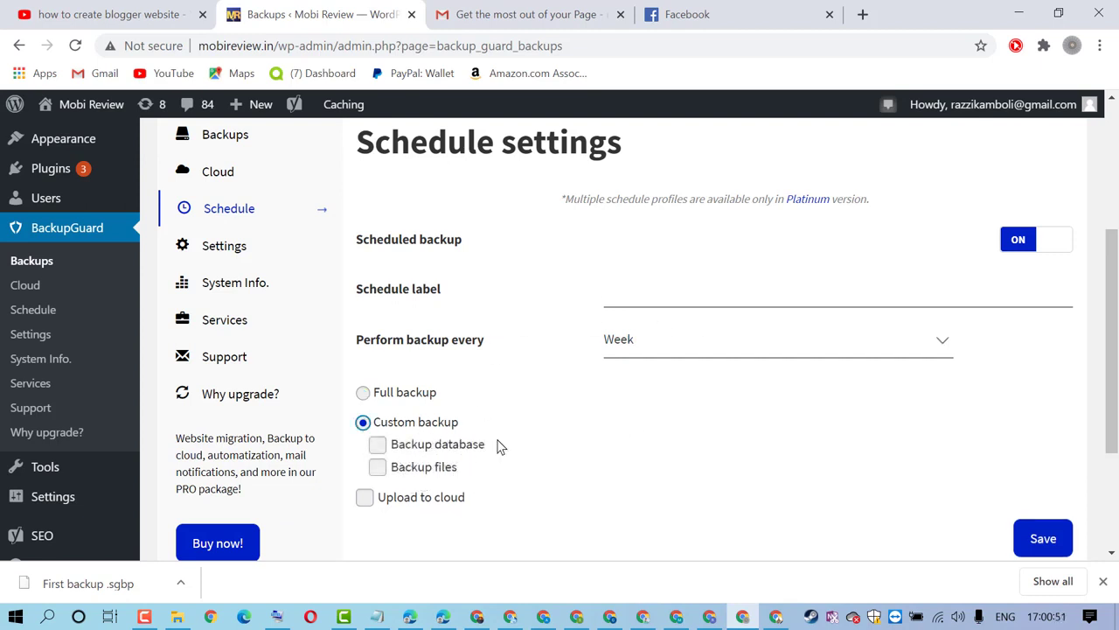
pyautogui.click(377, 445)
pyautogui.click(378, 468)
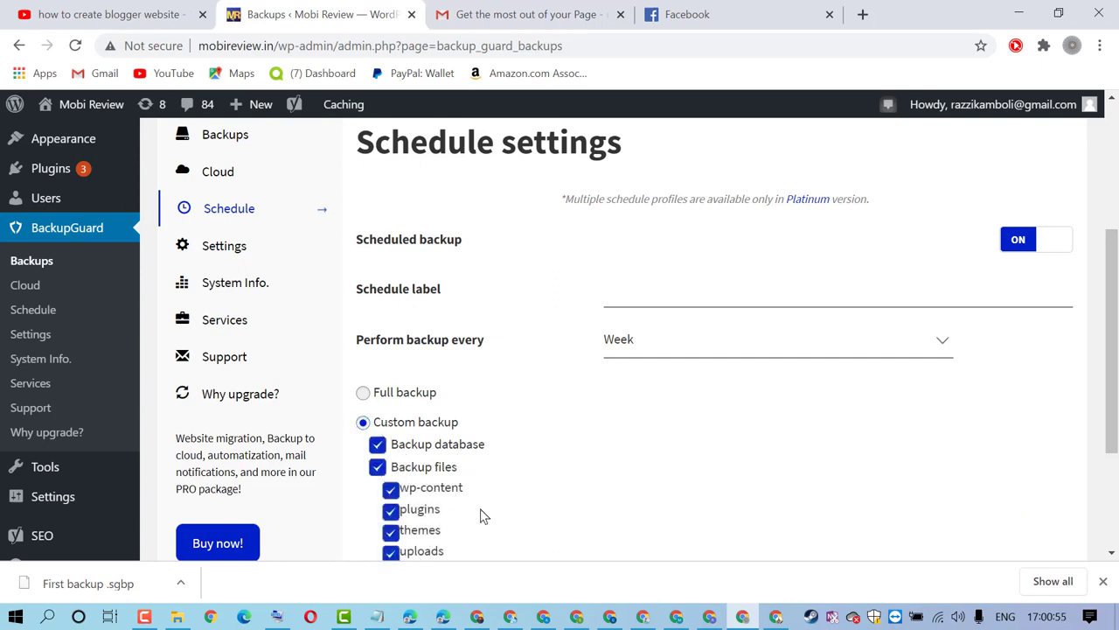
pyautogui.scroll(-2, 589, 393)
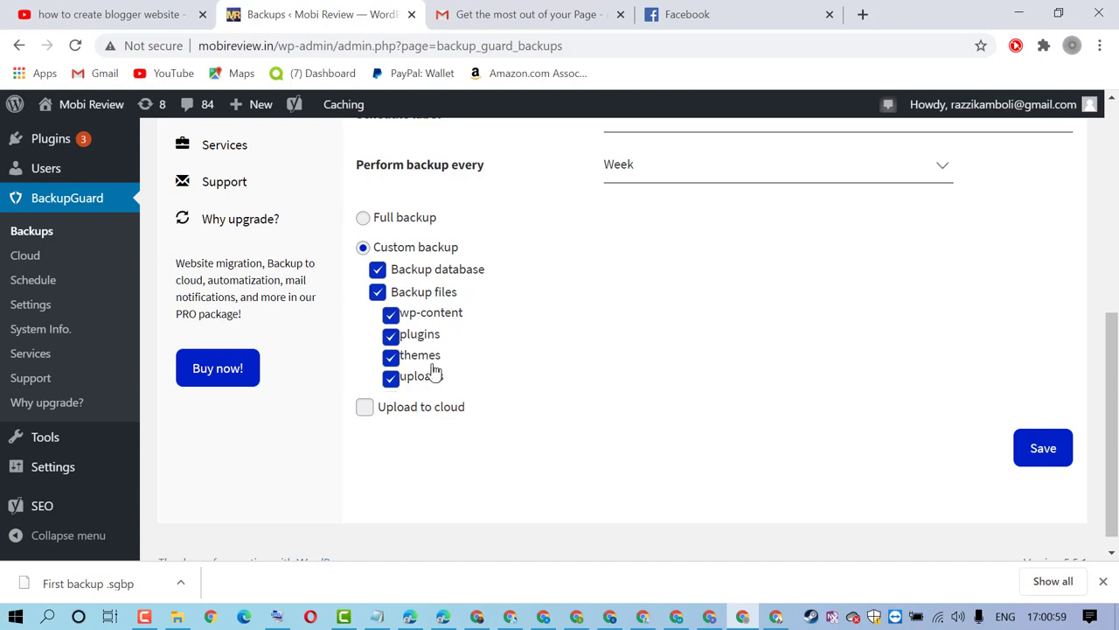
pyautogui.click(364, 407)
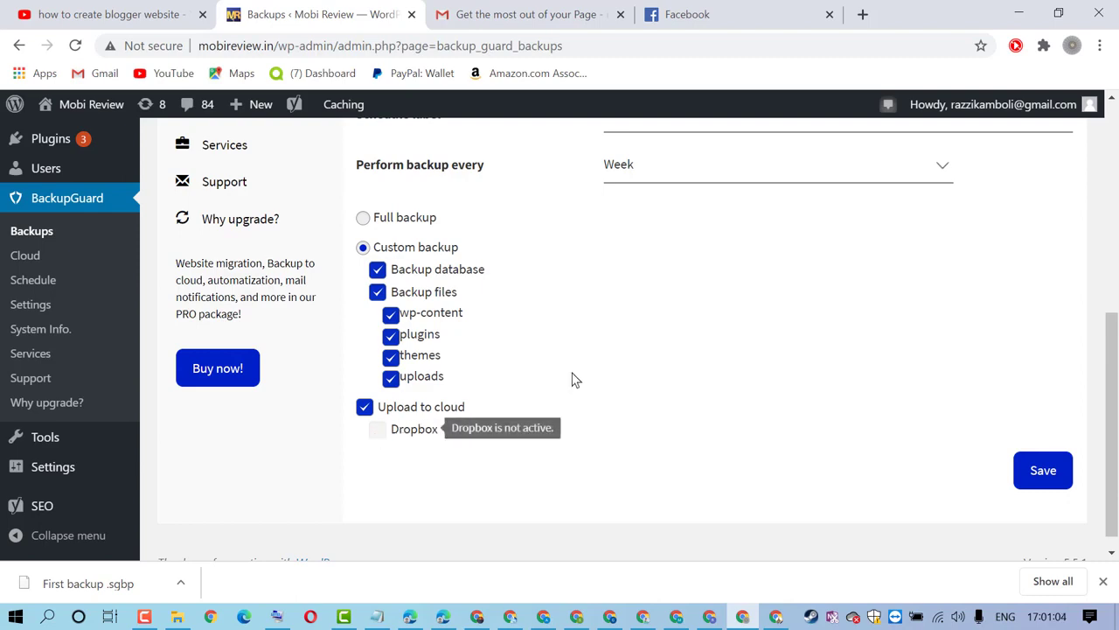
pyautogui.scroll(5, 572, 378)
pyautogui.scroll(-2, 573, 370)
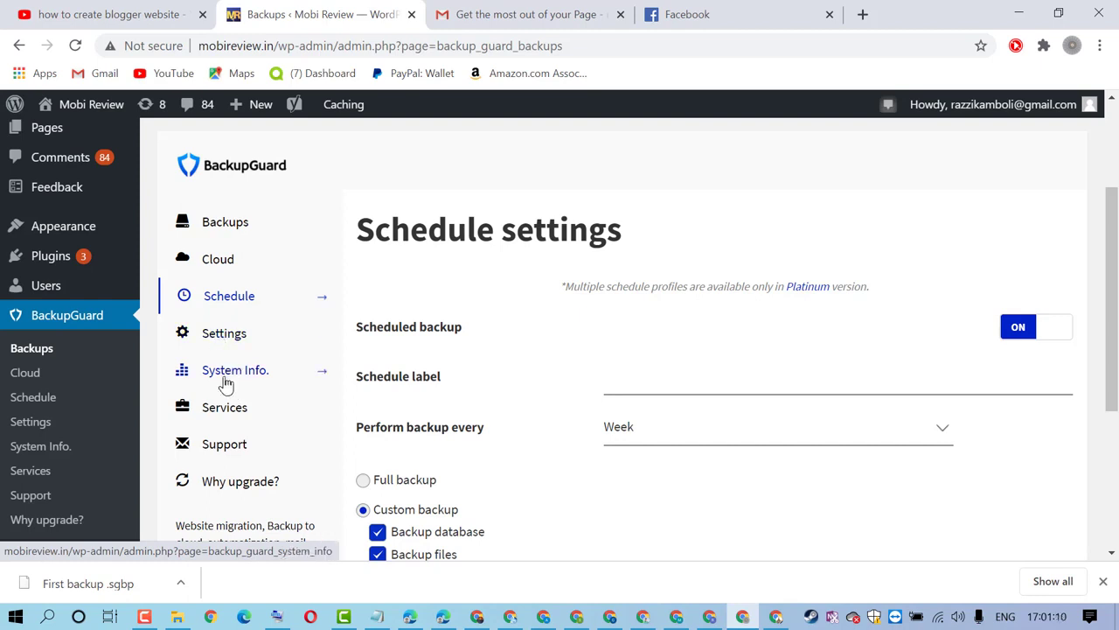
# Examine BackupGuard's general settings, including the toggles, exclusions, reload method, request frequency and backup destination path
pyautogui.click(217, 341)
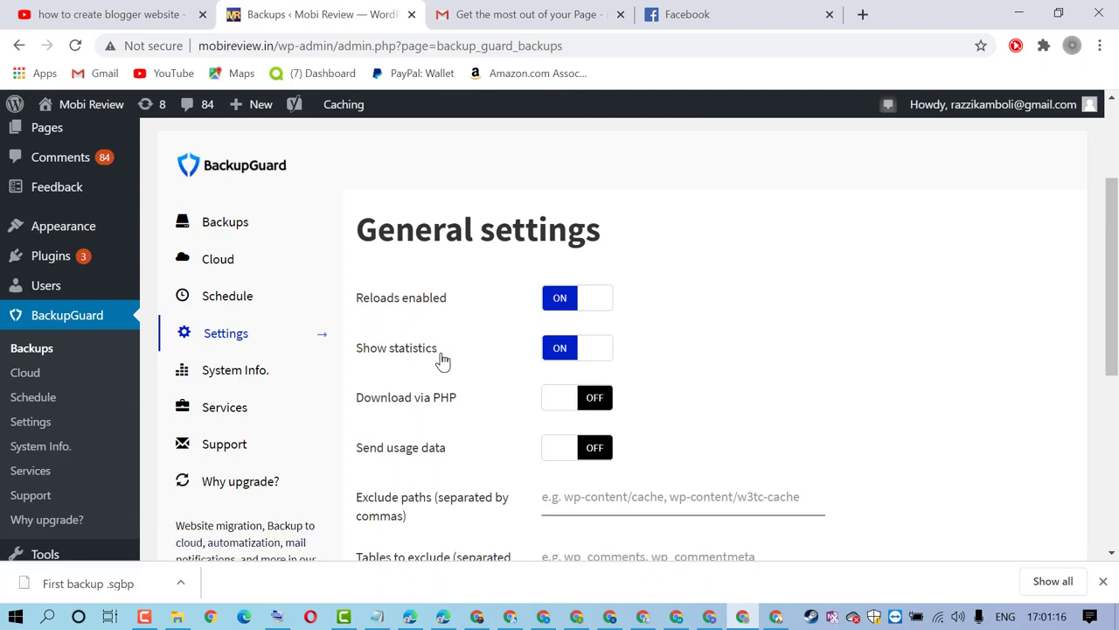
pyautogui.scroll(-2, 448, 358)
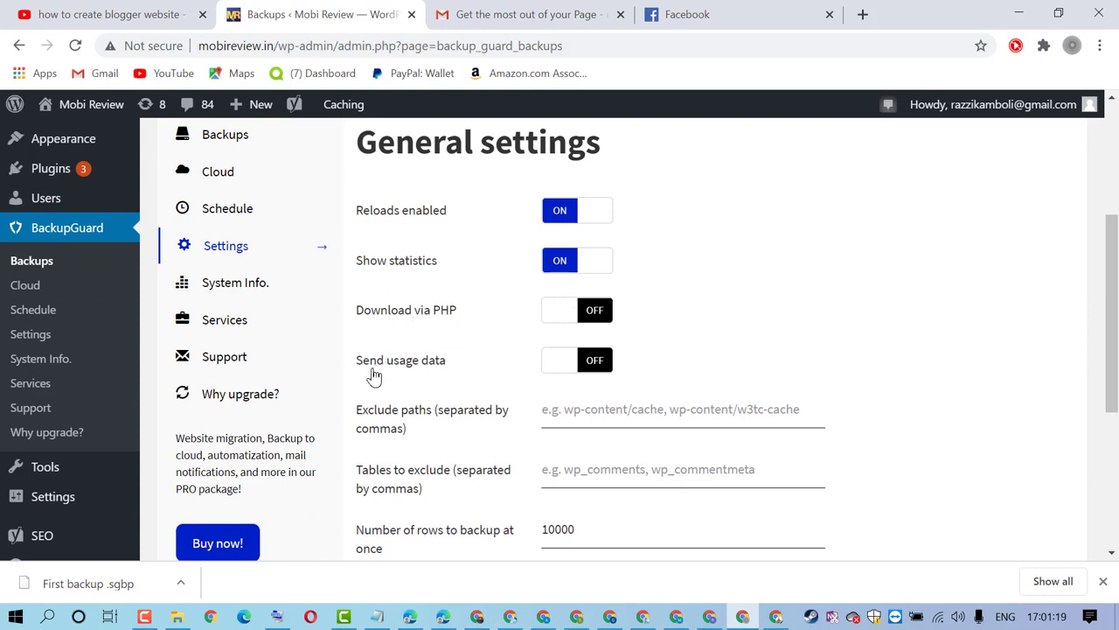
pyautogui.scroll(-2, 495, 345)
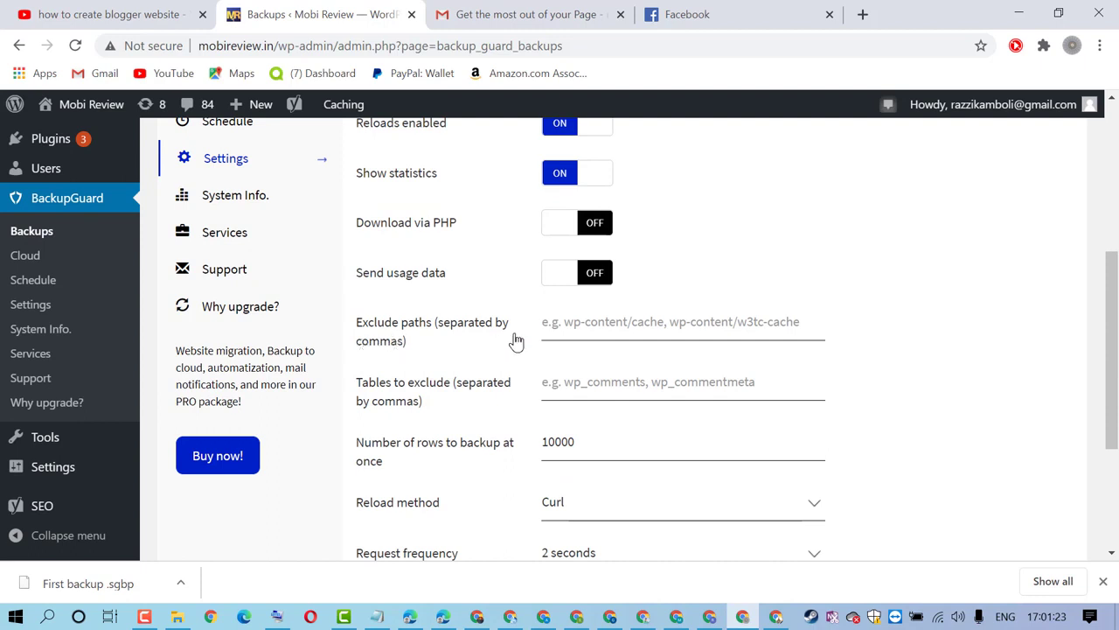
pyautogui.scroll(-2, 625, 313)
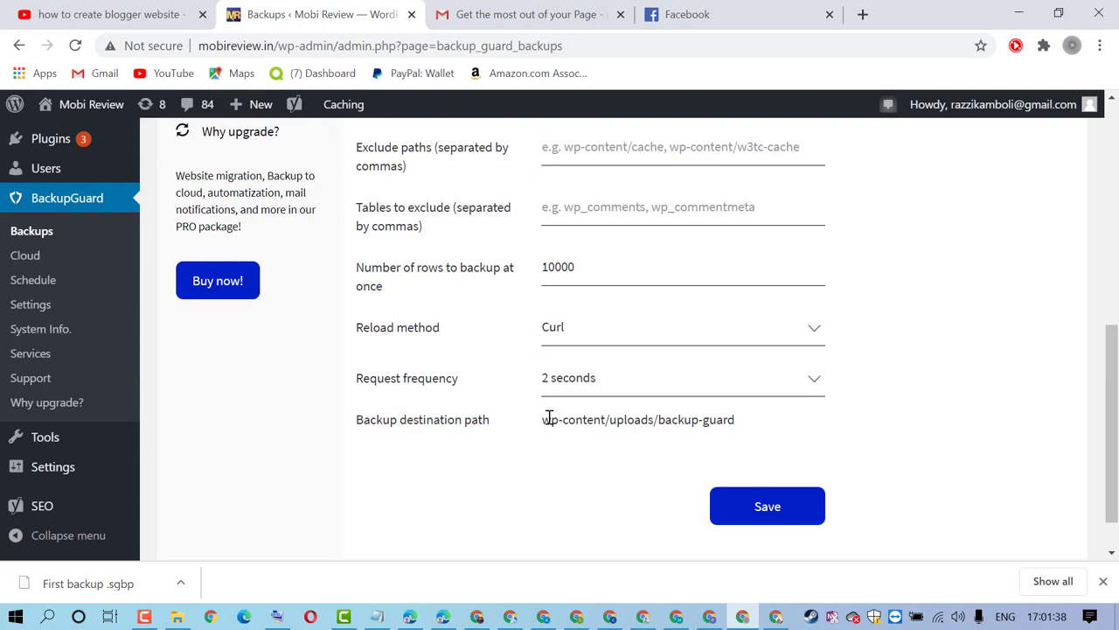
pyautogui.moveTo(550, 418); pyautogui.dragTo(786, 419)
pyautogui.click(558, 460)
pyautogui.scroll(2, 520, 375)
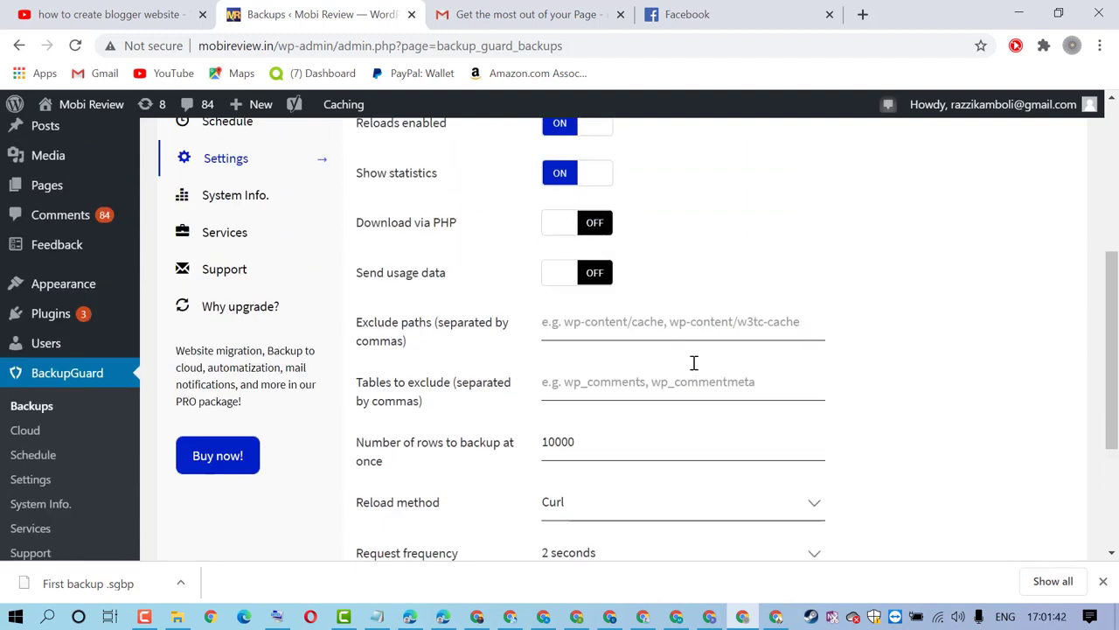
pyautogui.scroll(1, 694, 362)
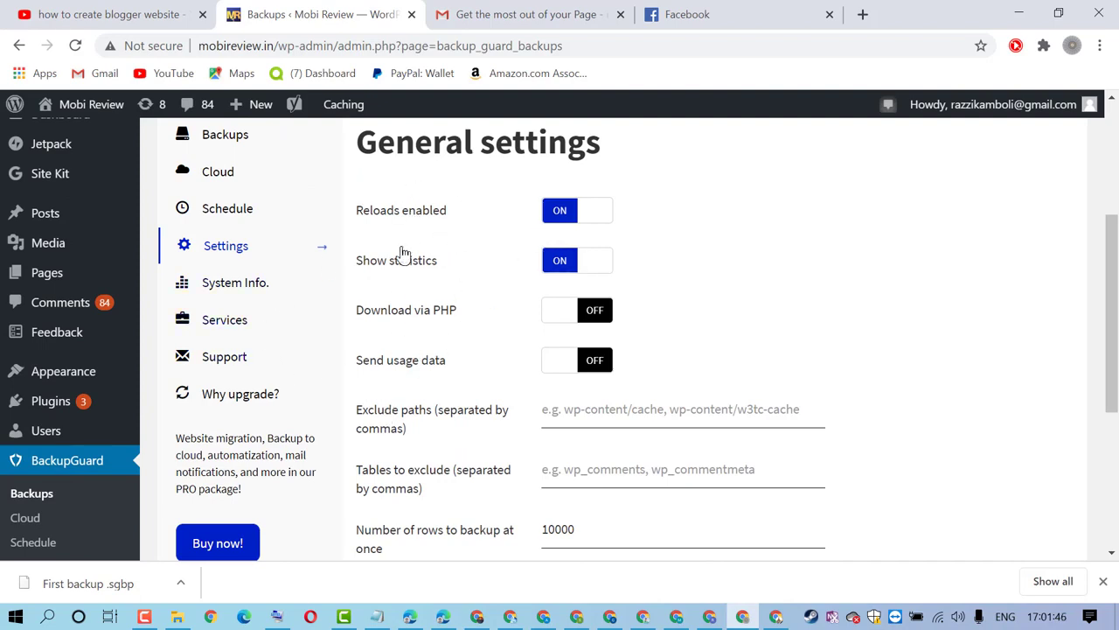
pyautogui.scroll(-2, 435, 317)
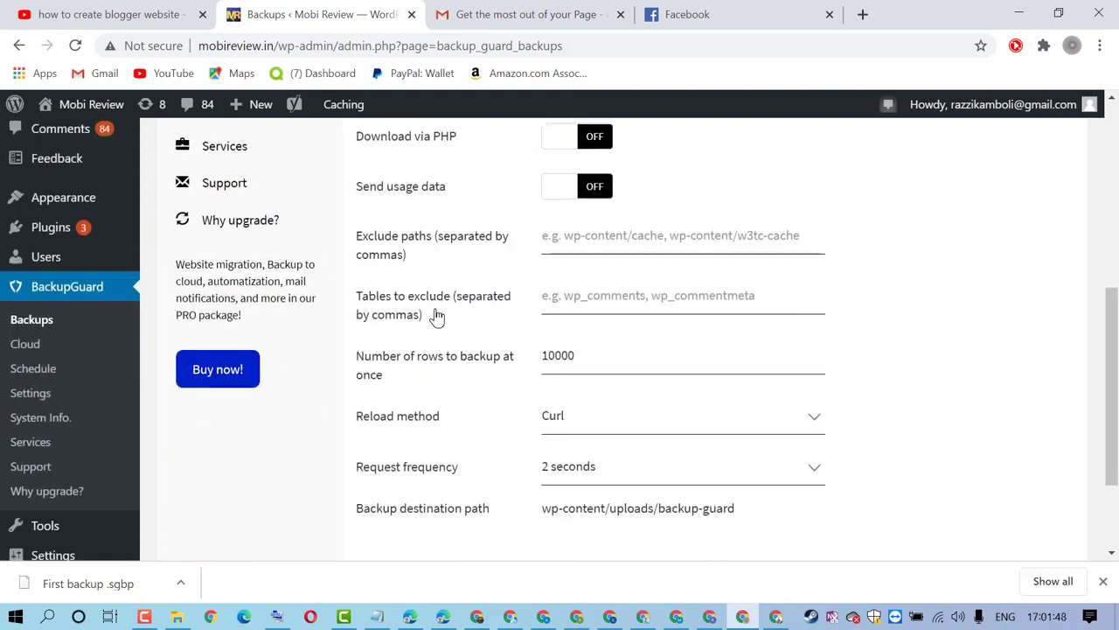
pyautogui.scroll(2, 436, 316)
pyautogui.scroll(-1, 435, 317)
pyautogui.scroll(1, 438, 316)
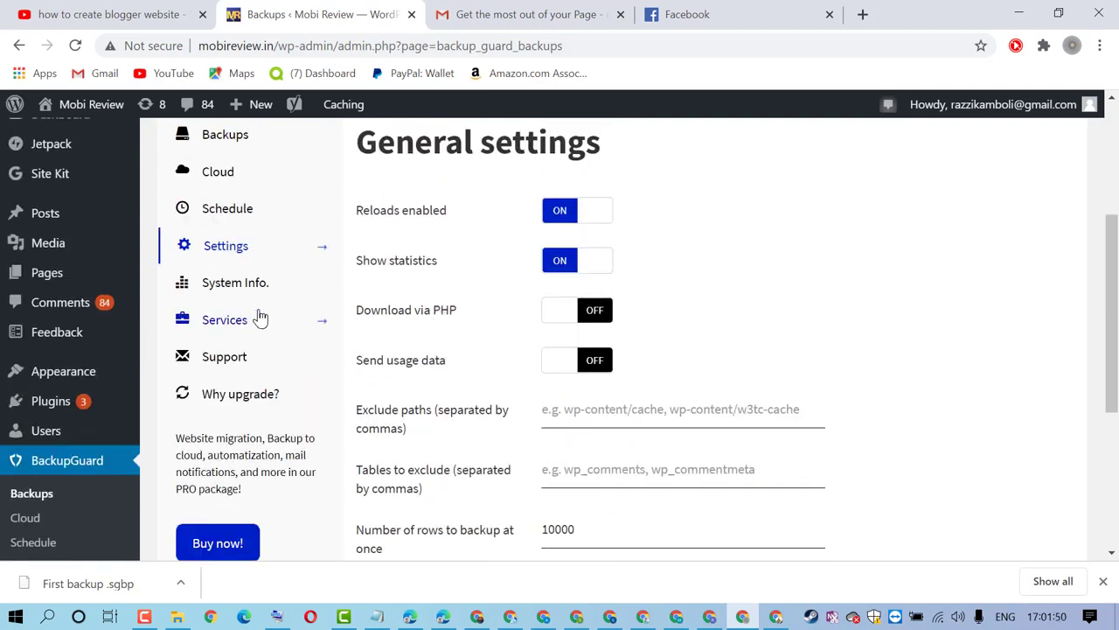
# Review BackupGuard's system information, such as disk space, memory limit and PHP and MySQL versions
pyautogui.click(242, 289)
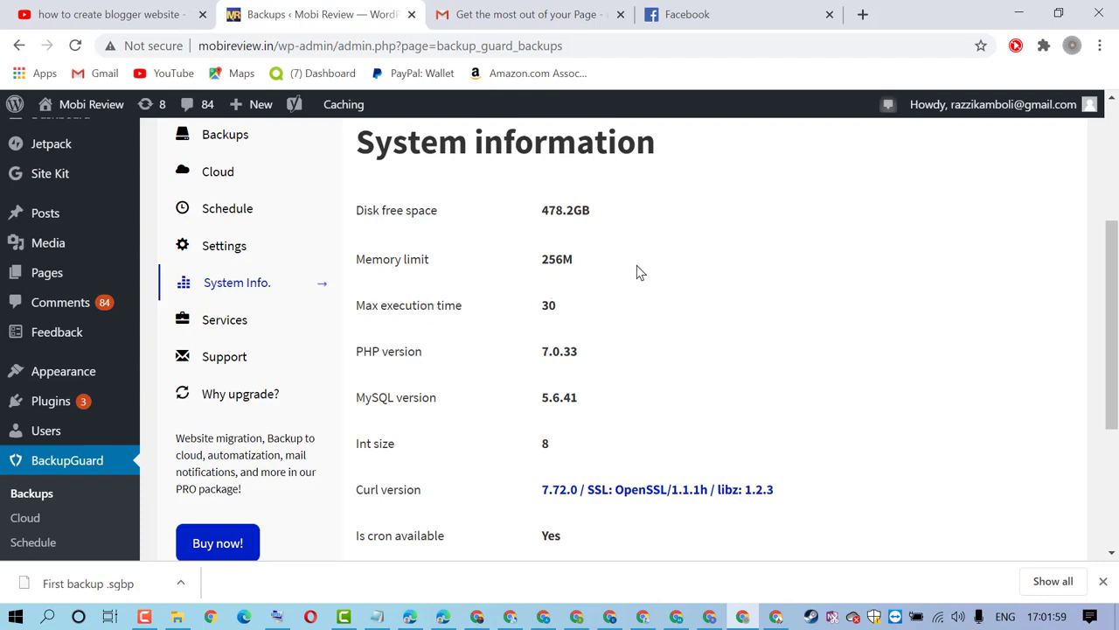
pyautogui.scroll(-2, 637, 270)
pyautogui.scroll(3, 509, 449)
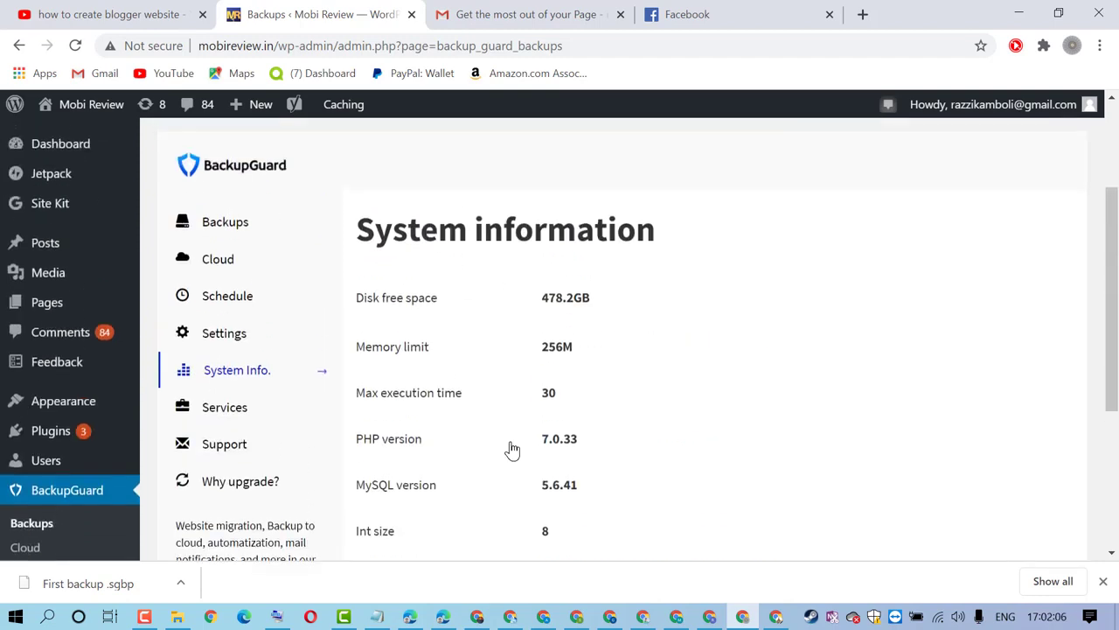
# Examine the WordPress Migration Service offered among BackupGuard's special services, including its features and price
pyautogui.click(234, 416)
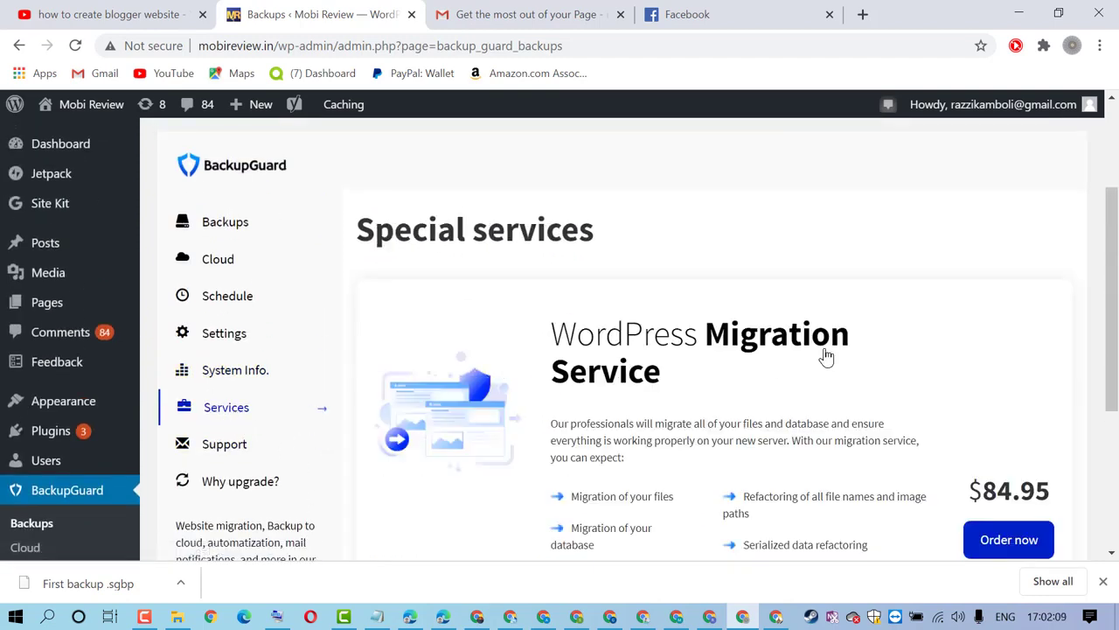
pyautogui.scroll(-2, 827, 355)
pyautogui.scroll(-2, 687, 327)
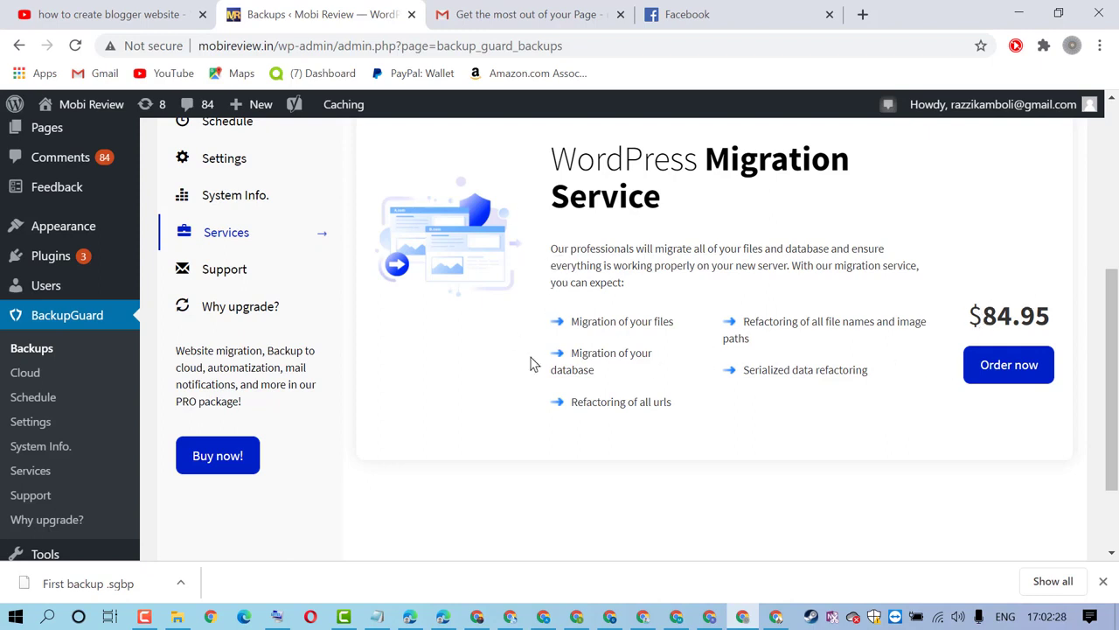
pyautogui.scroll(1, 532, 362)
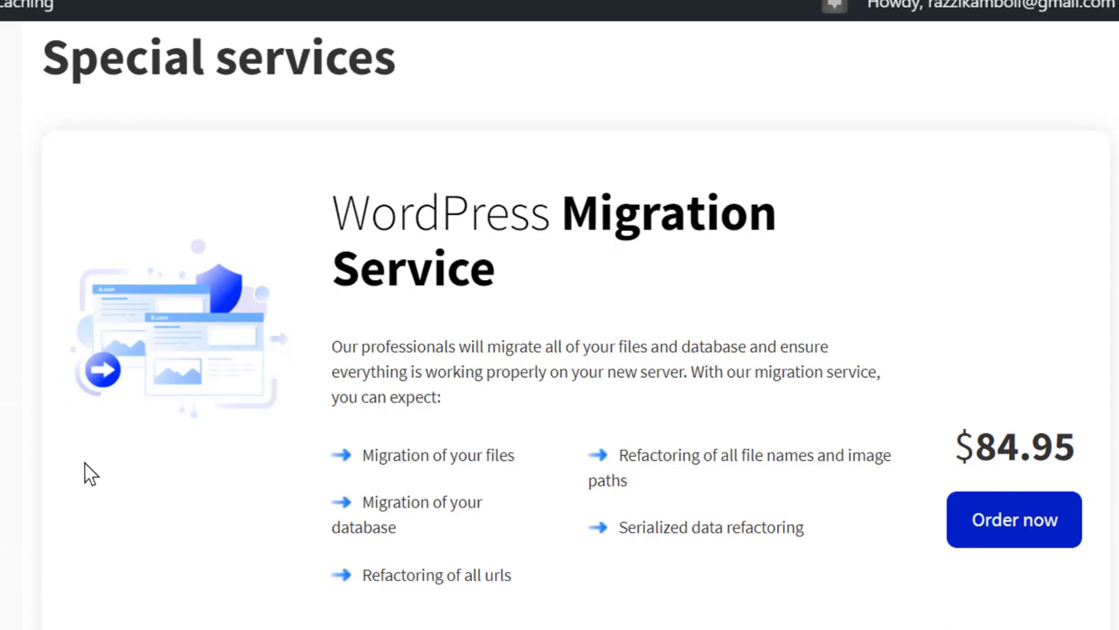
pyautogui.scroll(-3, 85, 464)
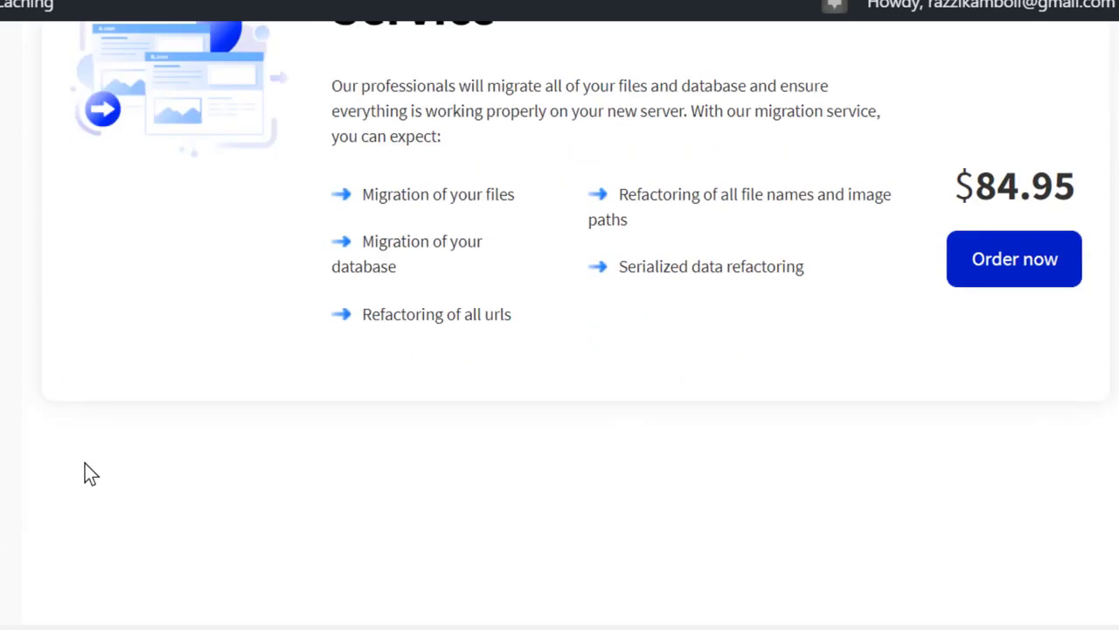
pyautogui.scroll(6, 86, 468)
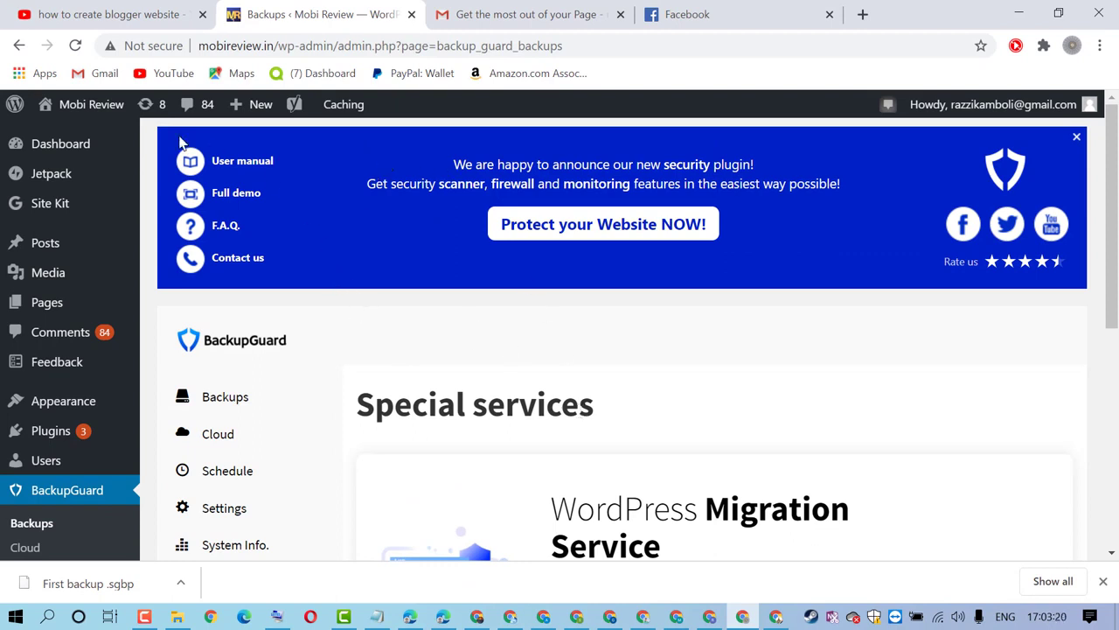
pyautogui.scroll(-2, 408, 245)
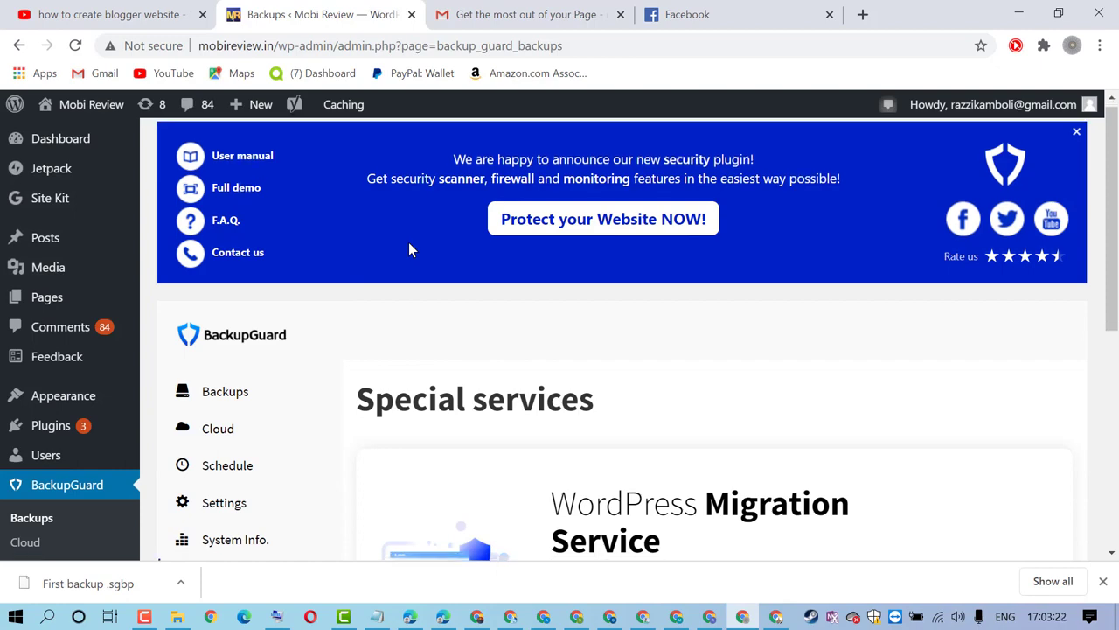